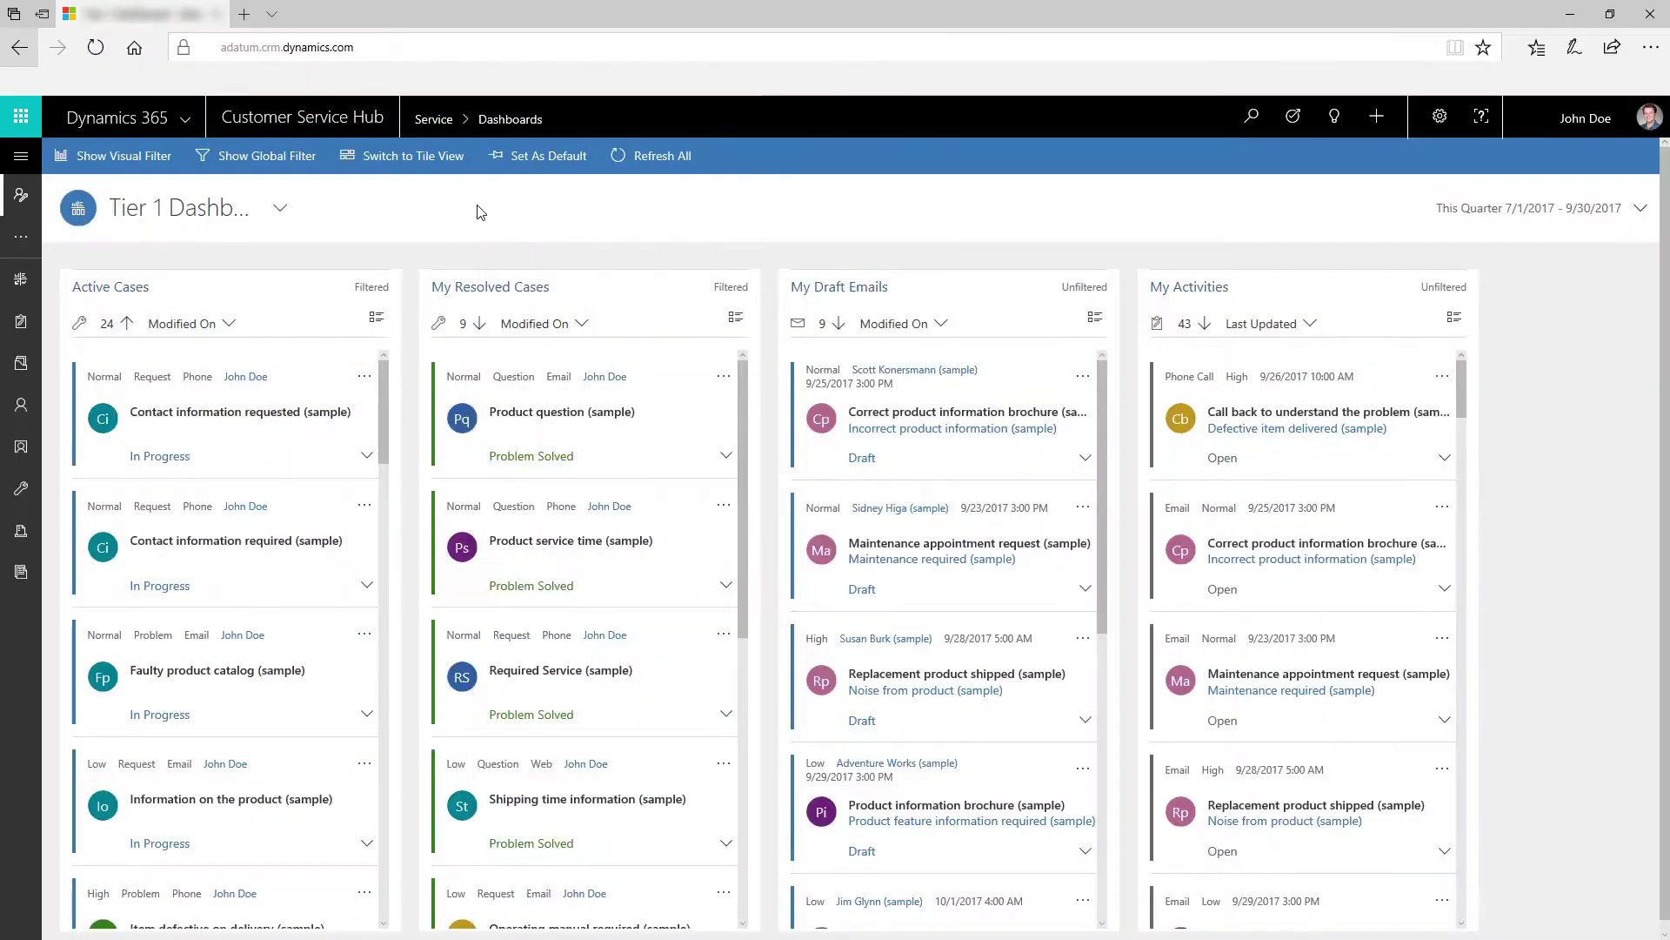
Open the dashboard selector to list the available dashboards.
click(281, 209)
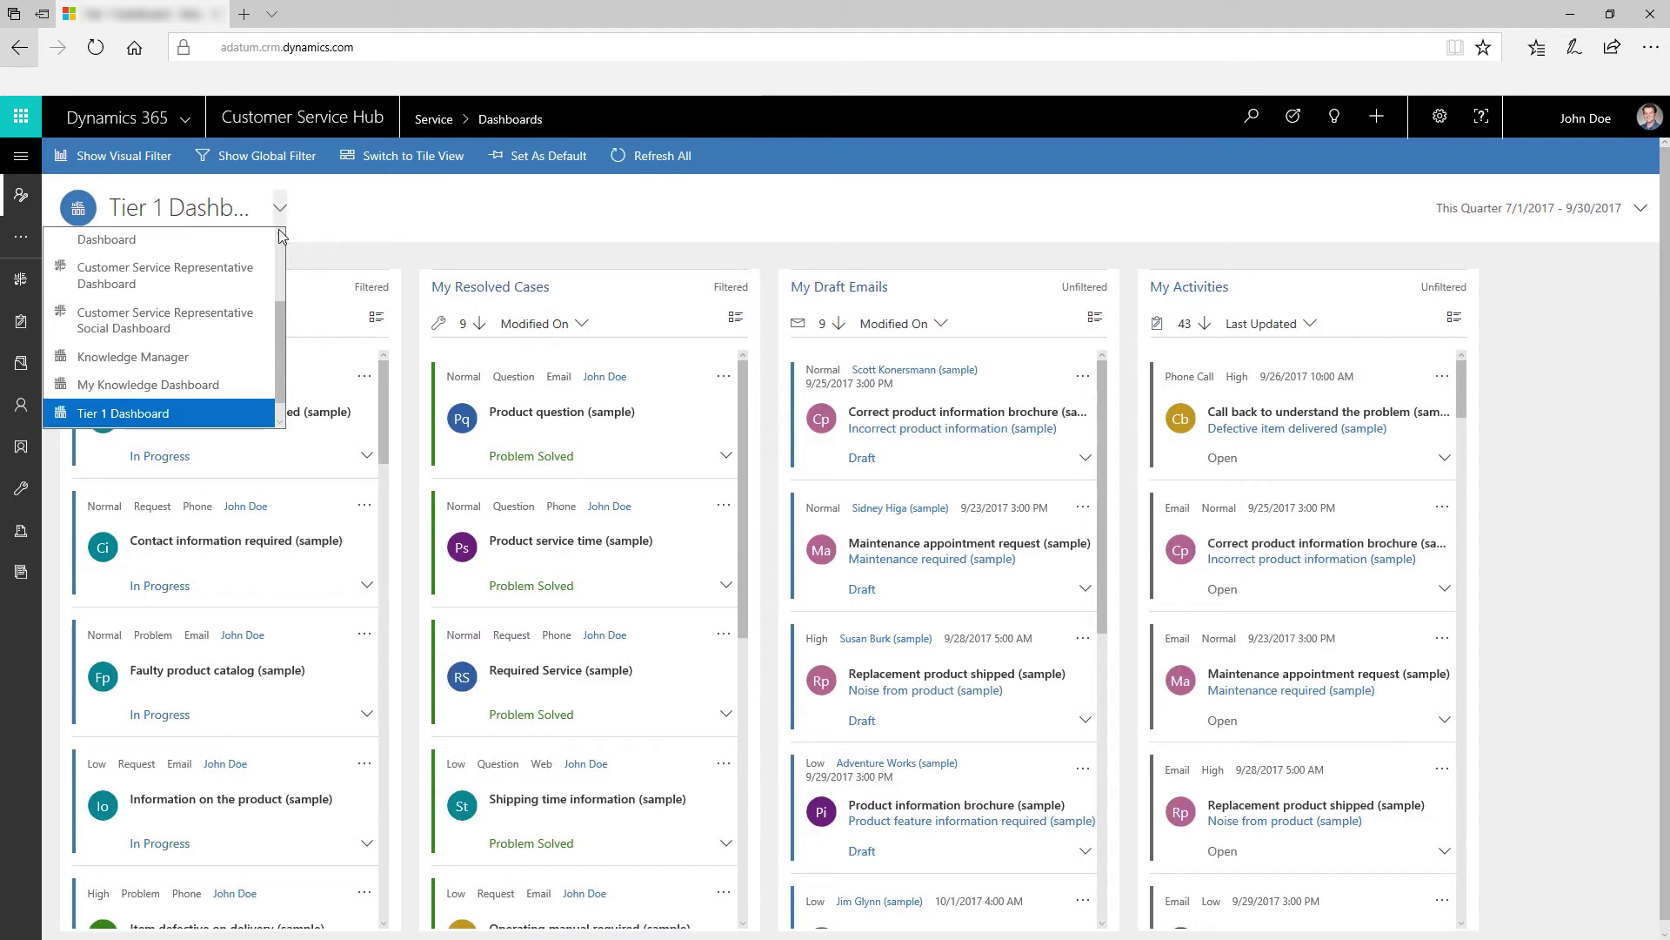
drag(279, 328, 285, 266)
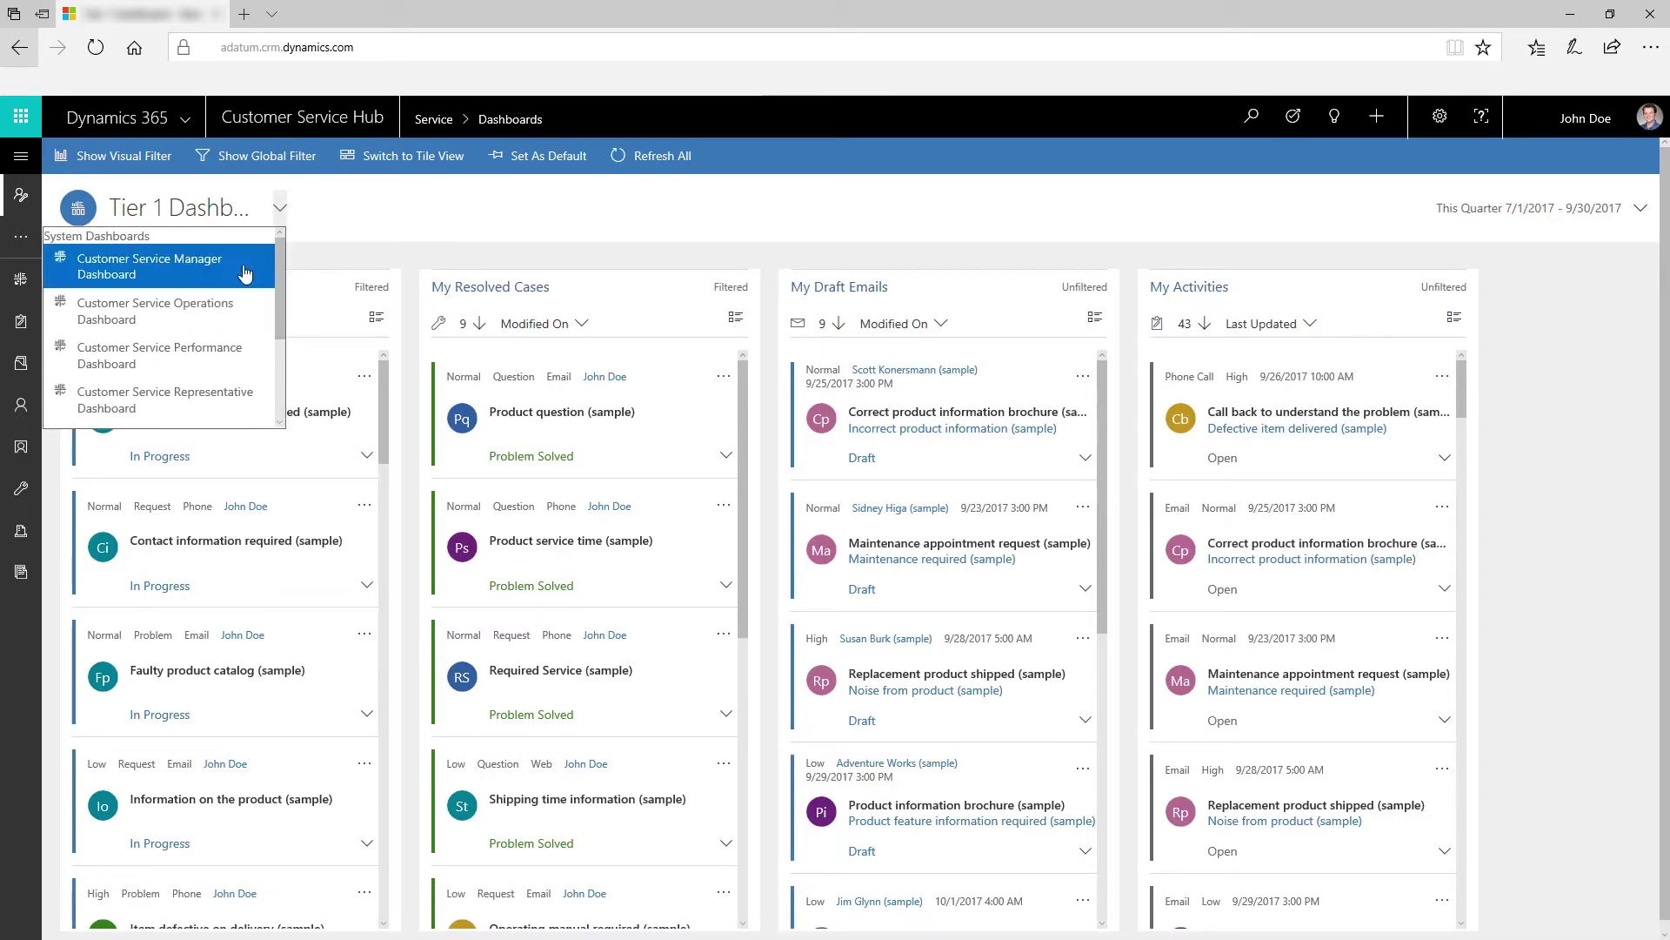
drag(277, 310, 280, 392)
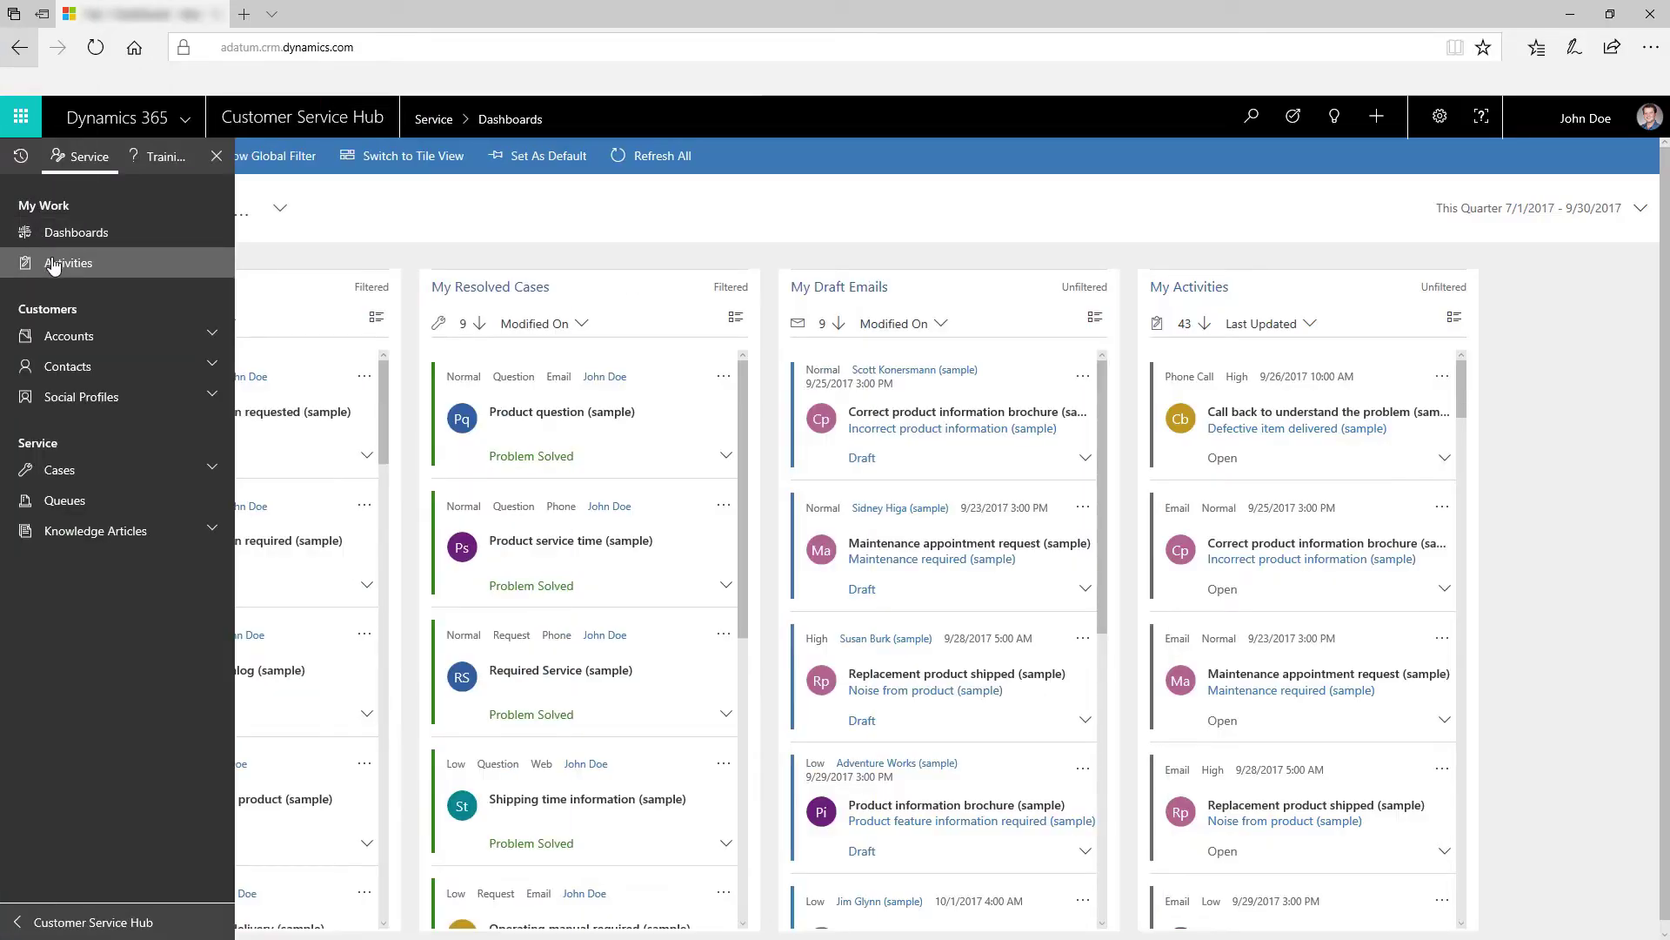
Open the case timeline's filter pane and view its extra date and activity-type filters.
click(68, 263)
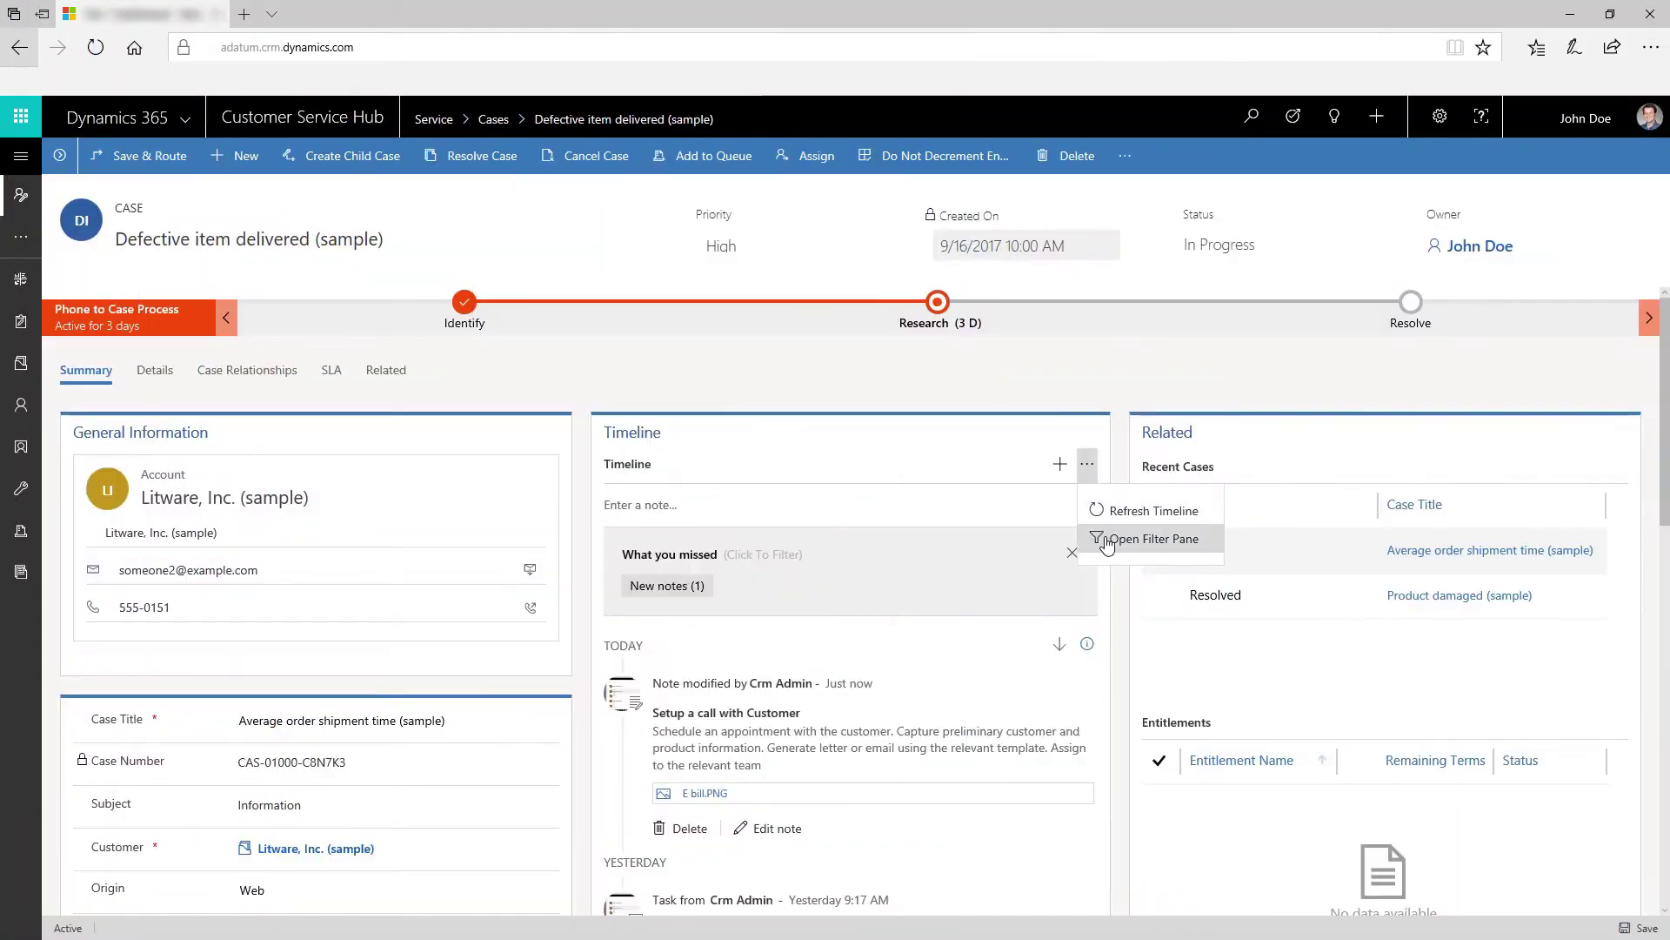
click(1107, 543)
scroll(1212, 571, down, 3)
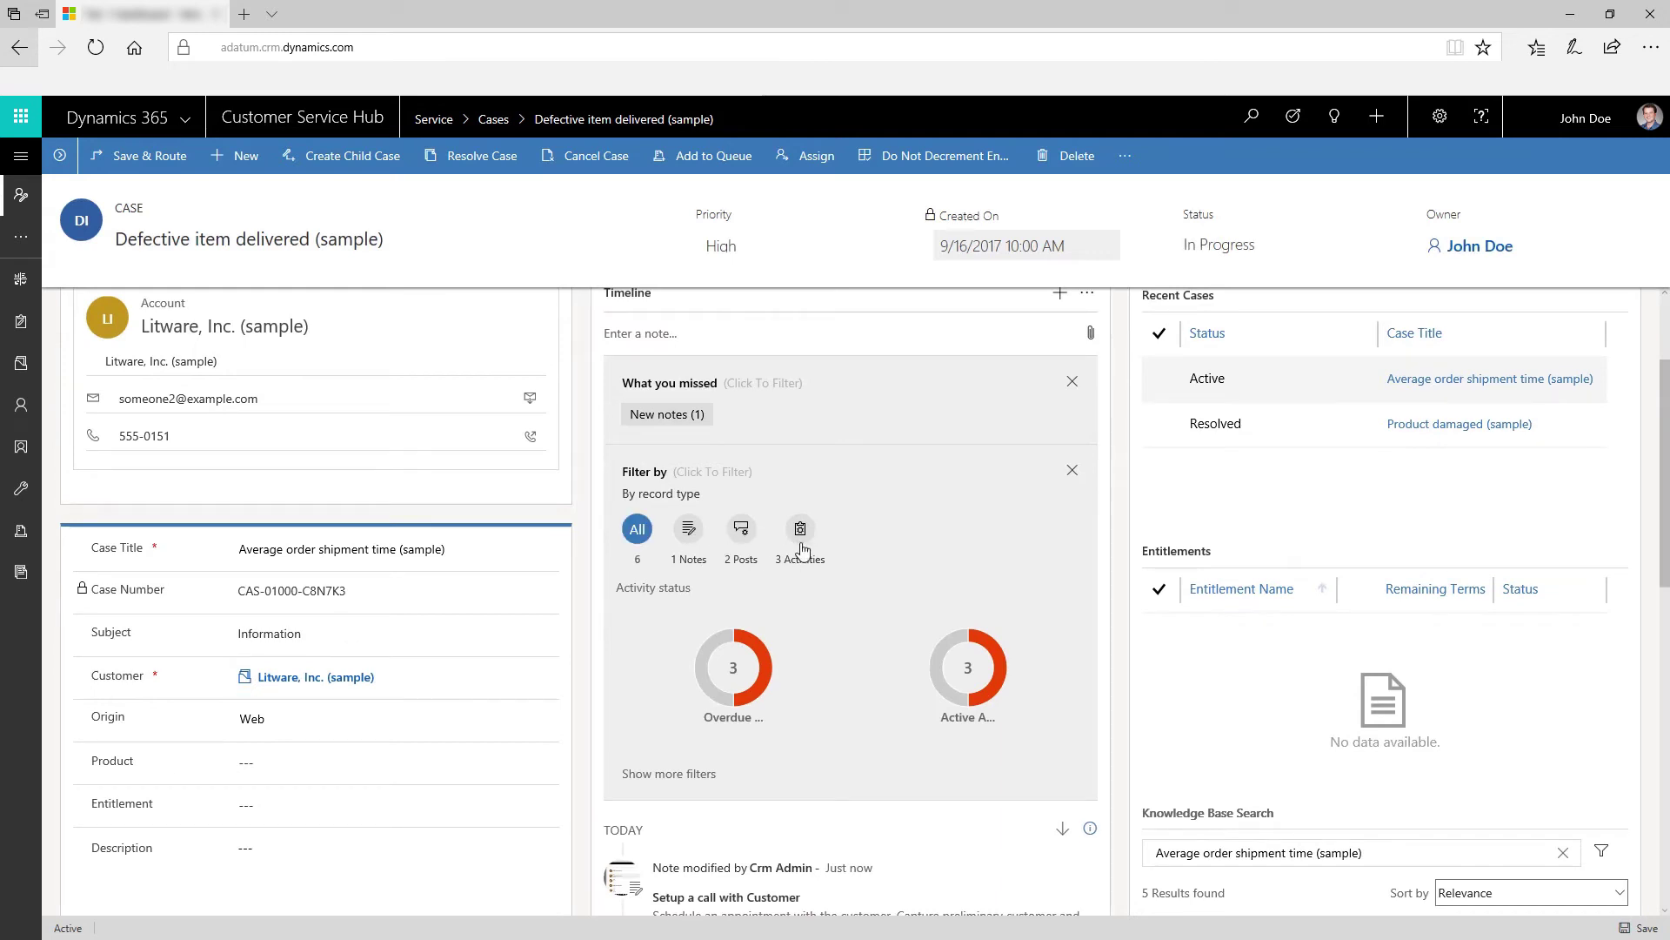
click(670, 772)
click(965, 816)
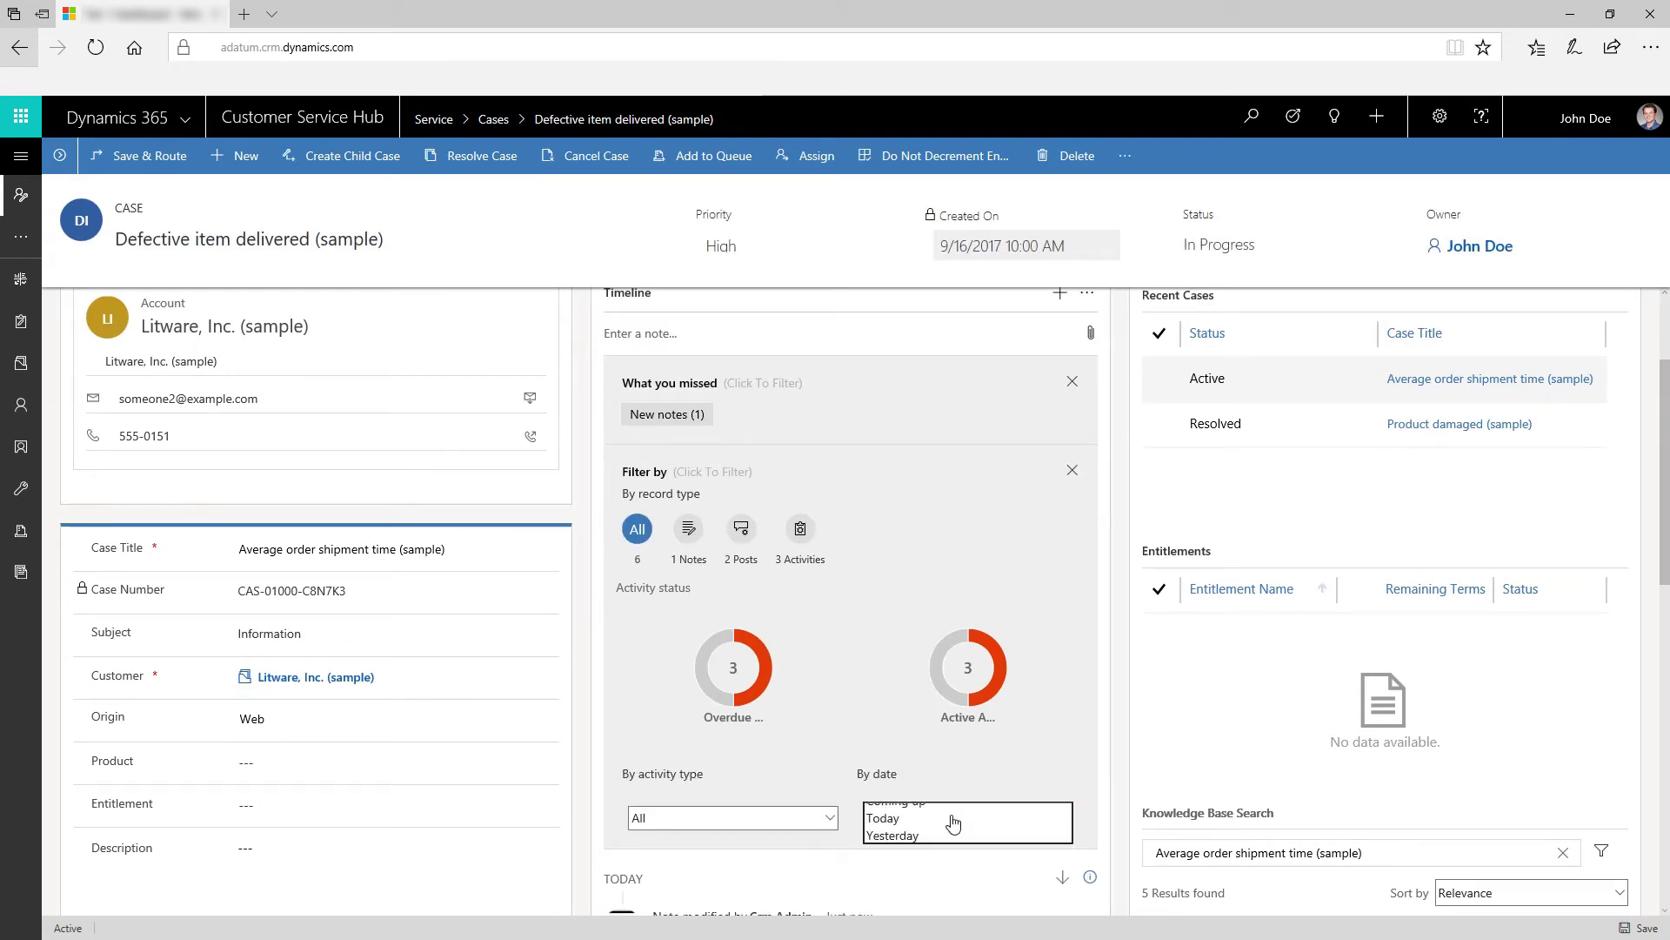
click(796, 816)
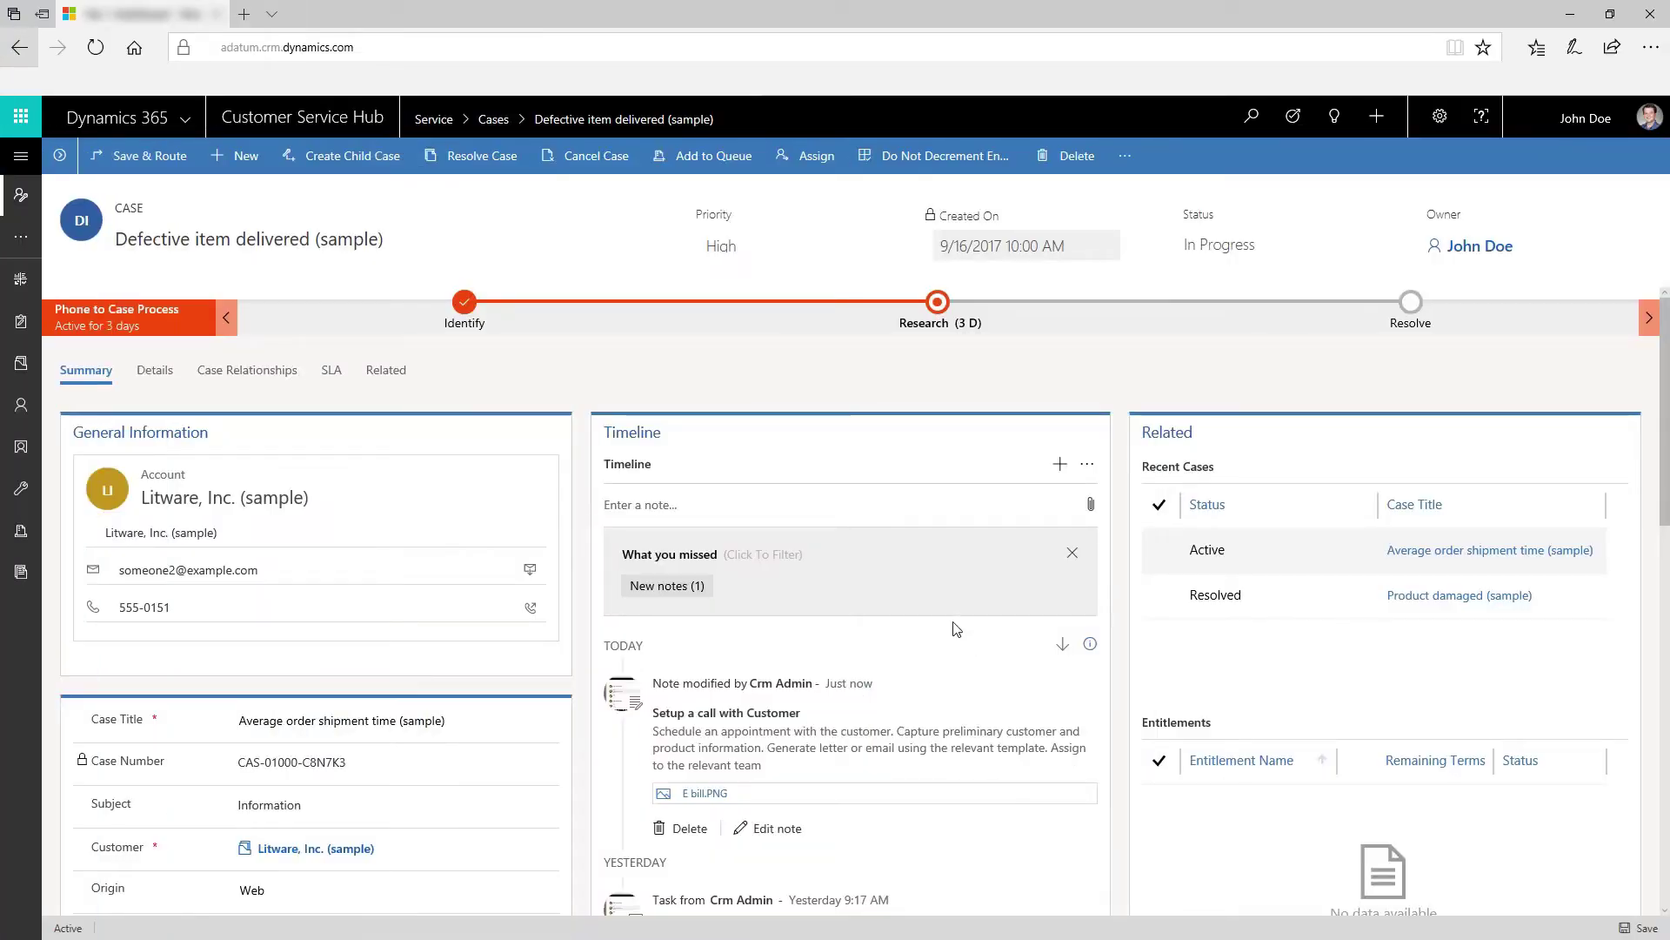
Filter the case timeline to show only the one new note.
click(663, 586)
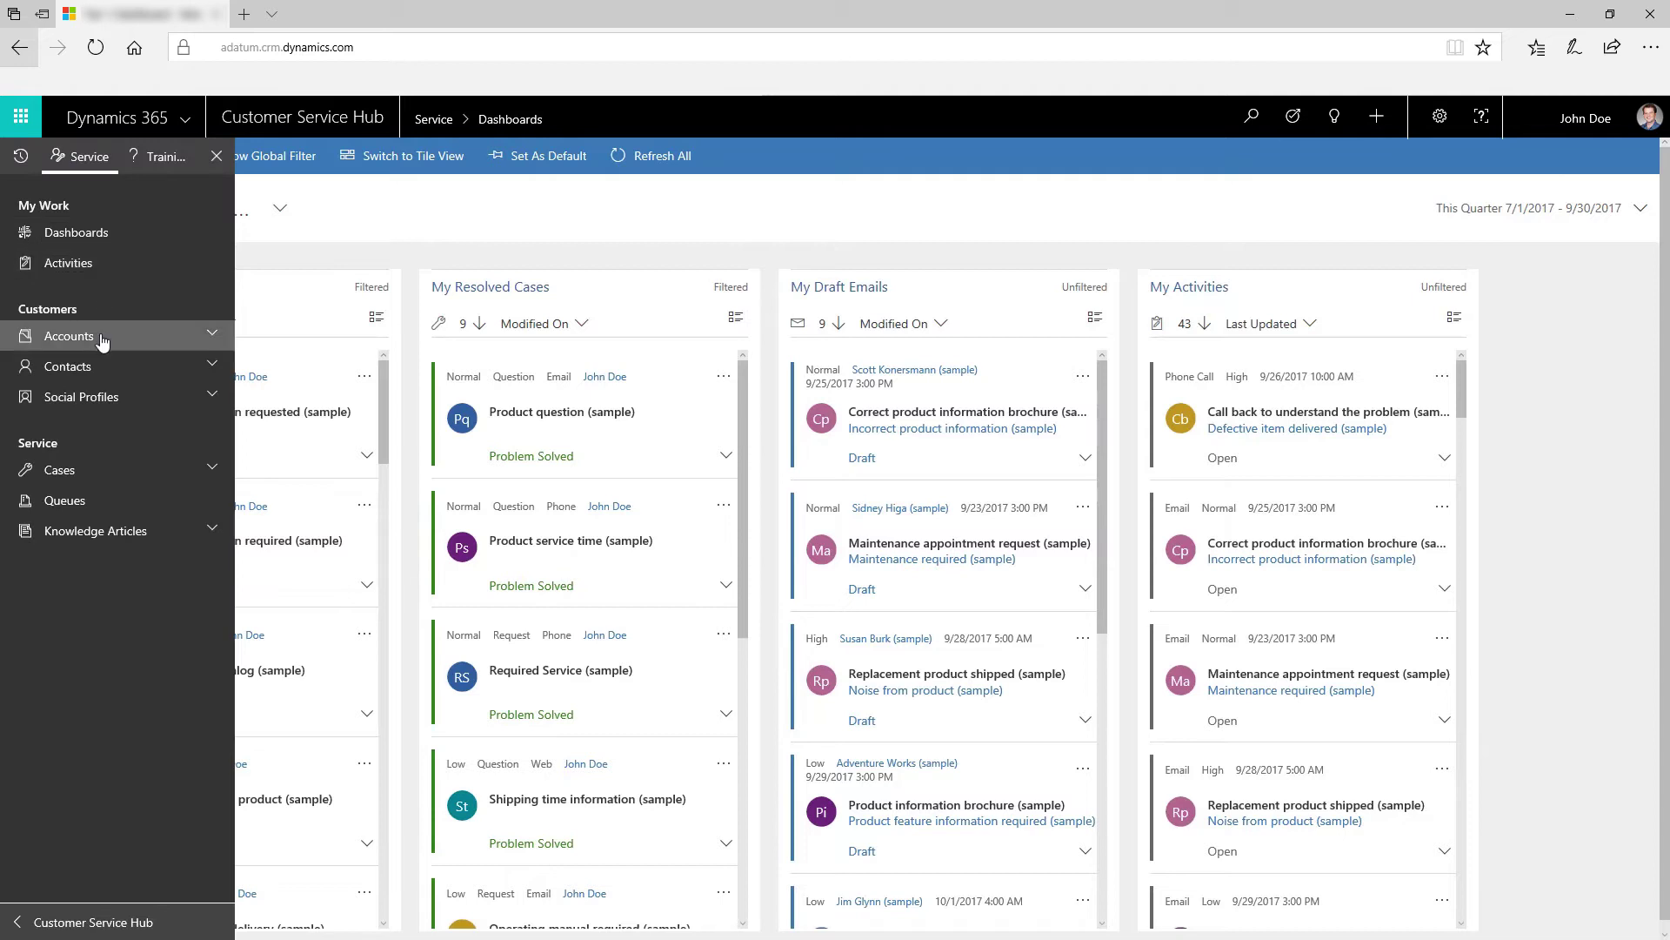
Visit the Accounts list, then Contacts, ending on the 24-case My Active Cases list.
click(102, 342)
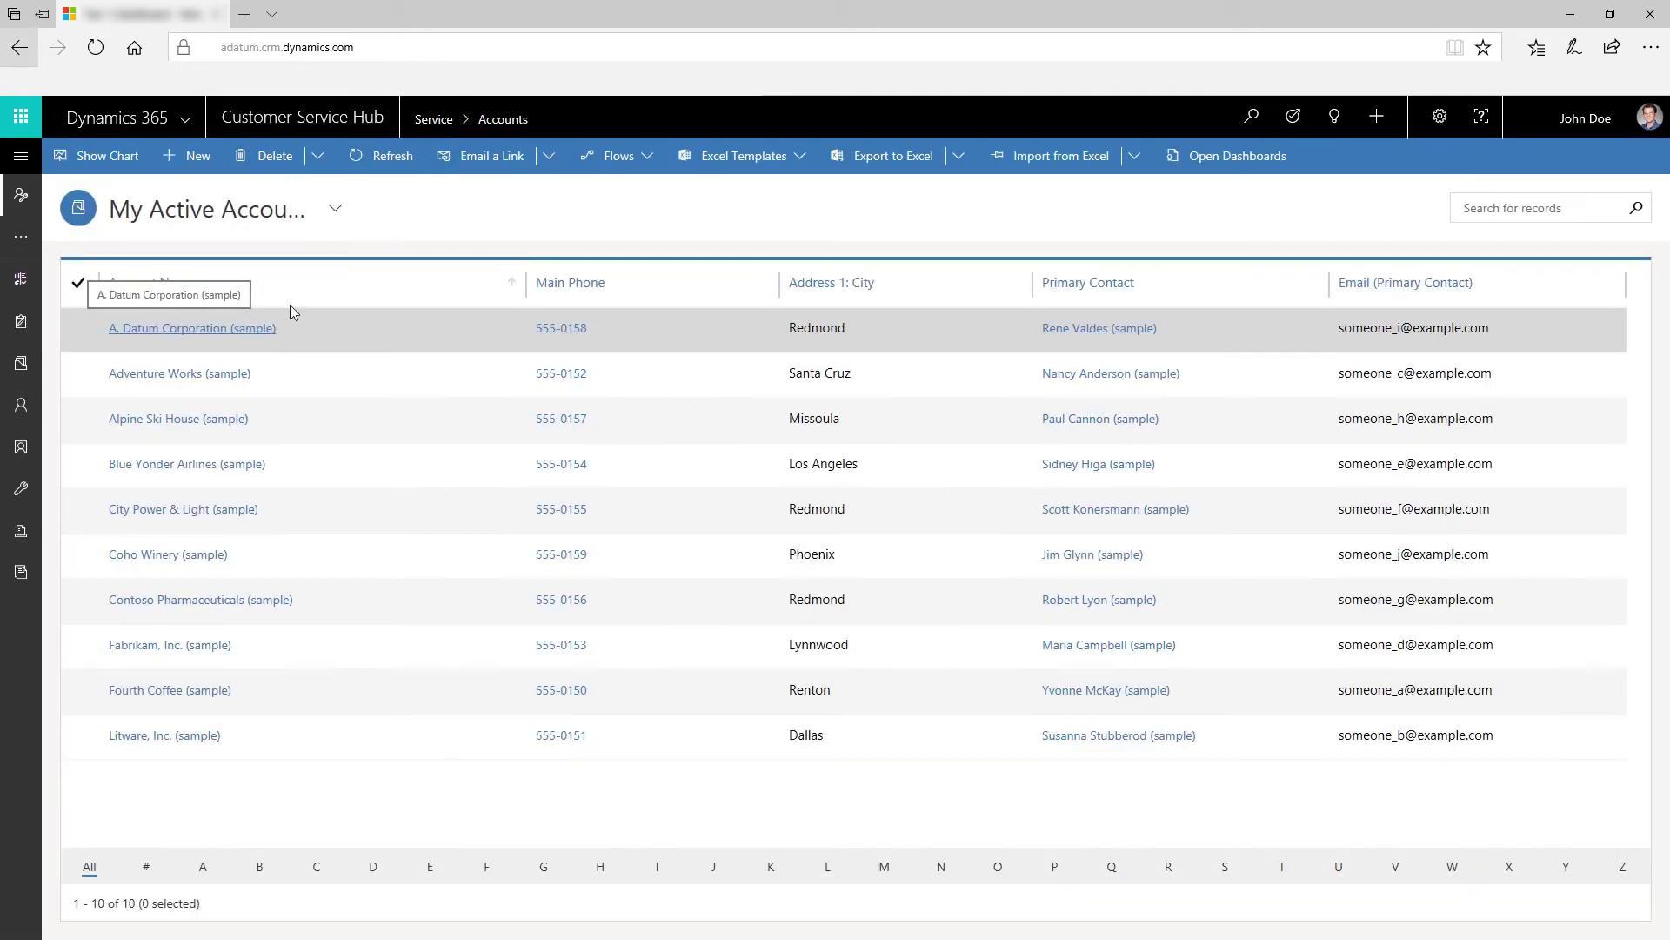
click(20, 160)
click(79, 359)
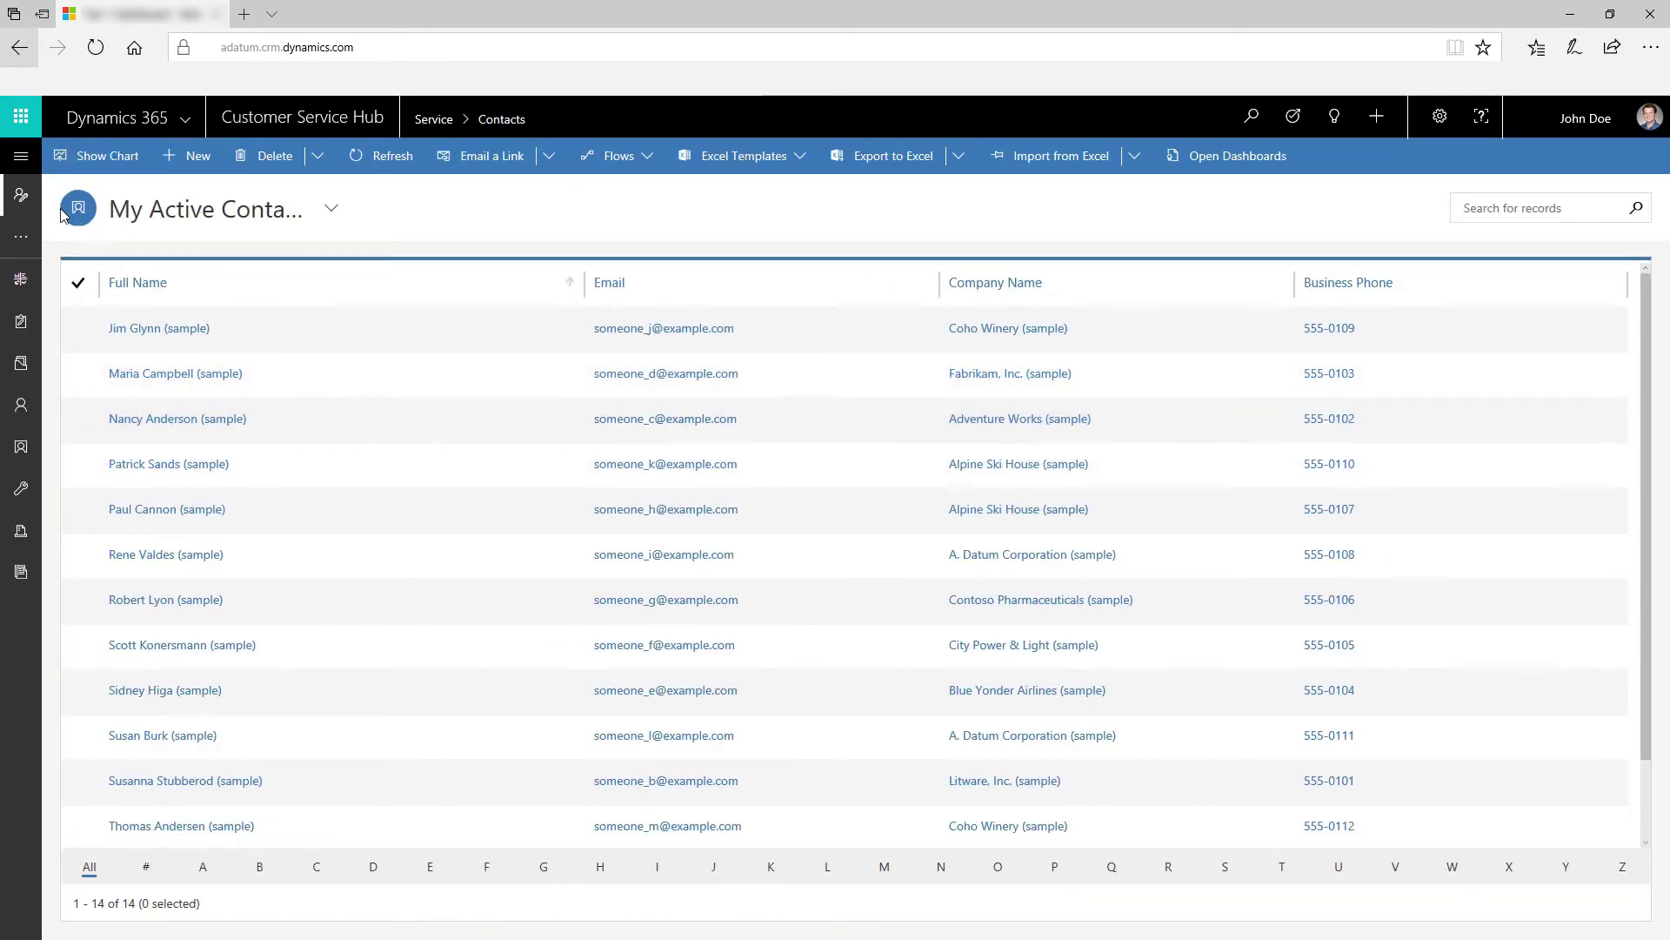
click(20, 160)
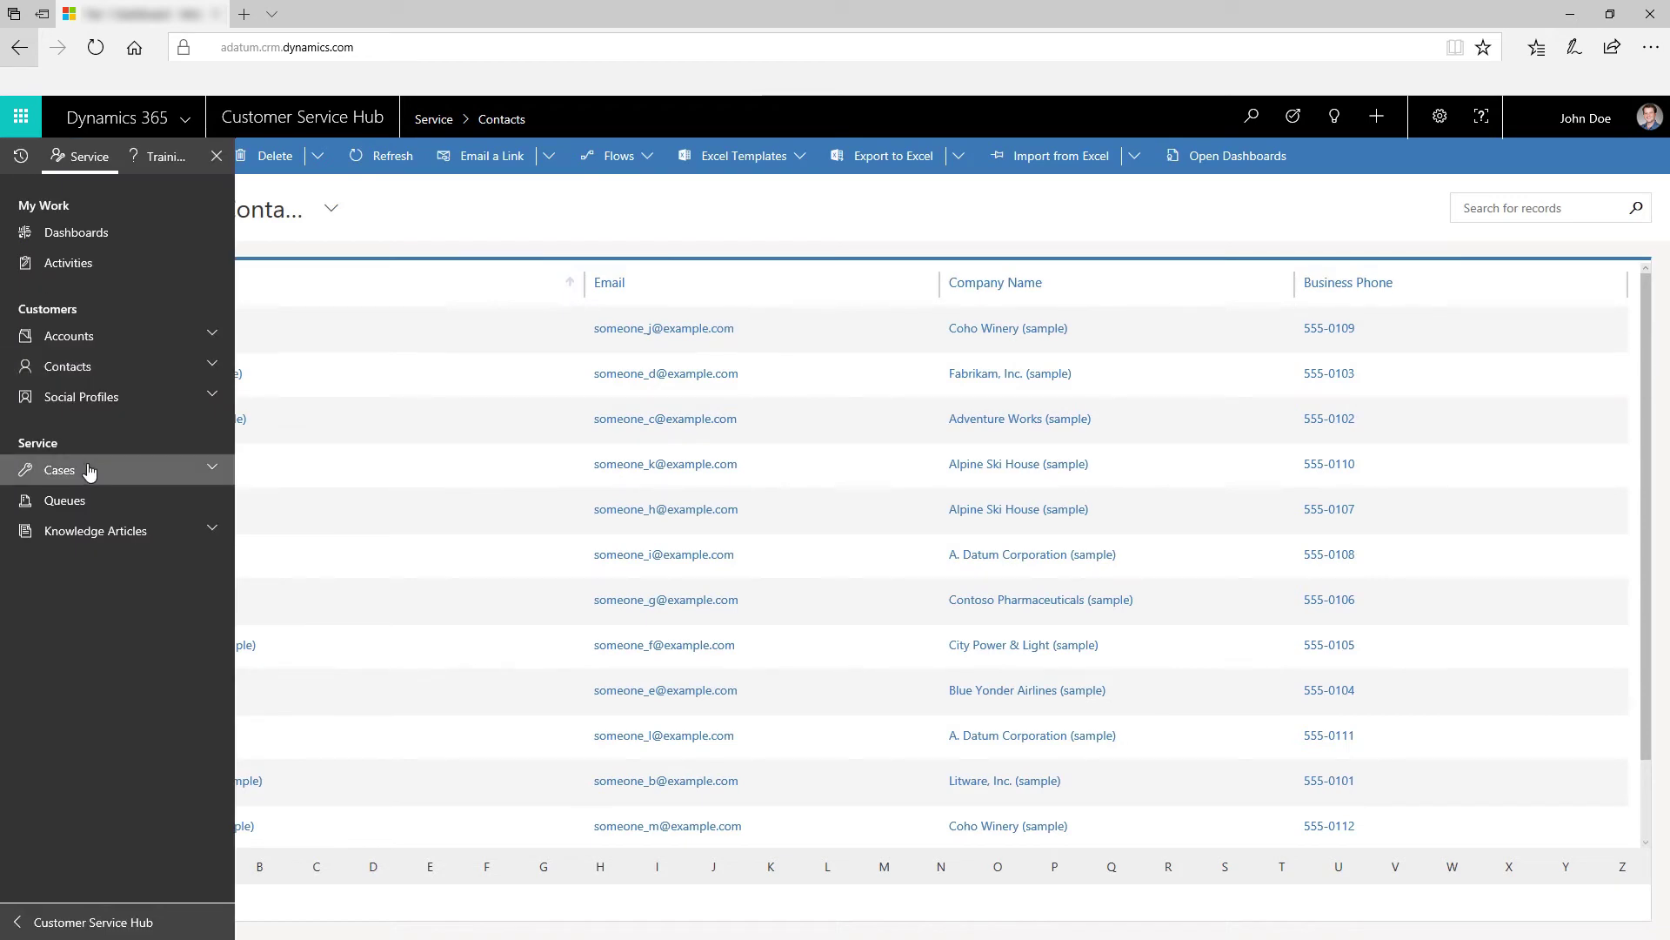
click(59, 464)
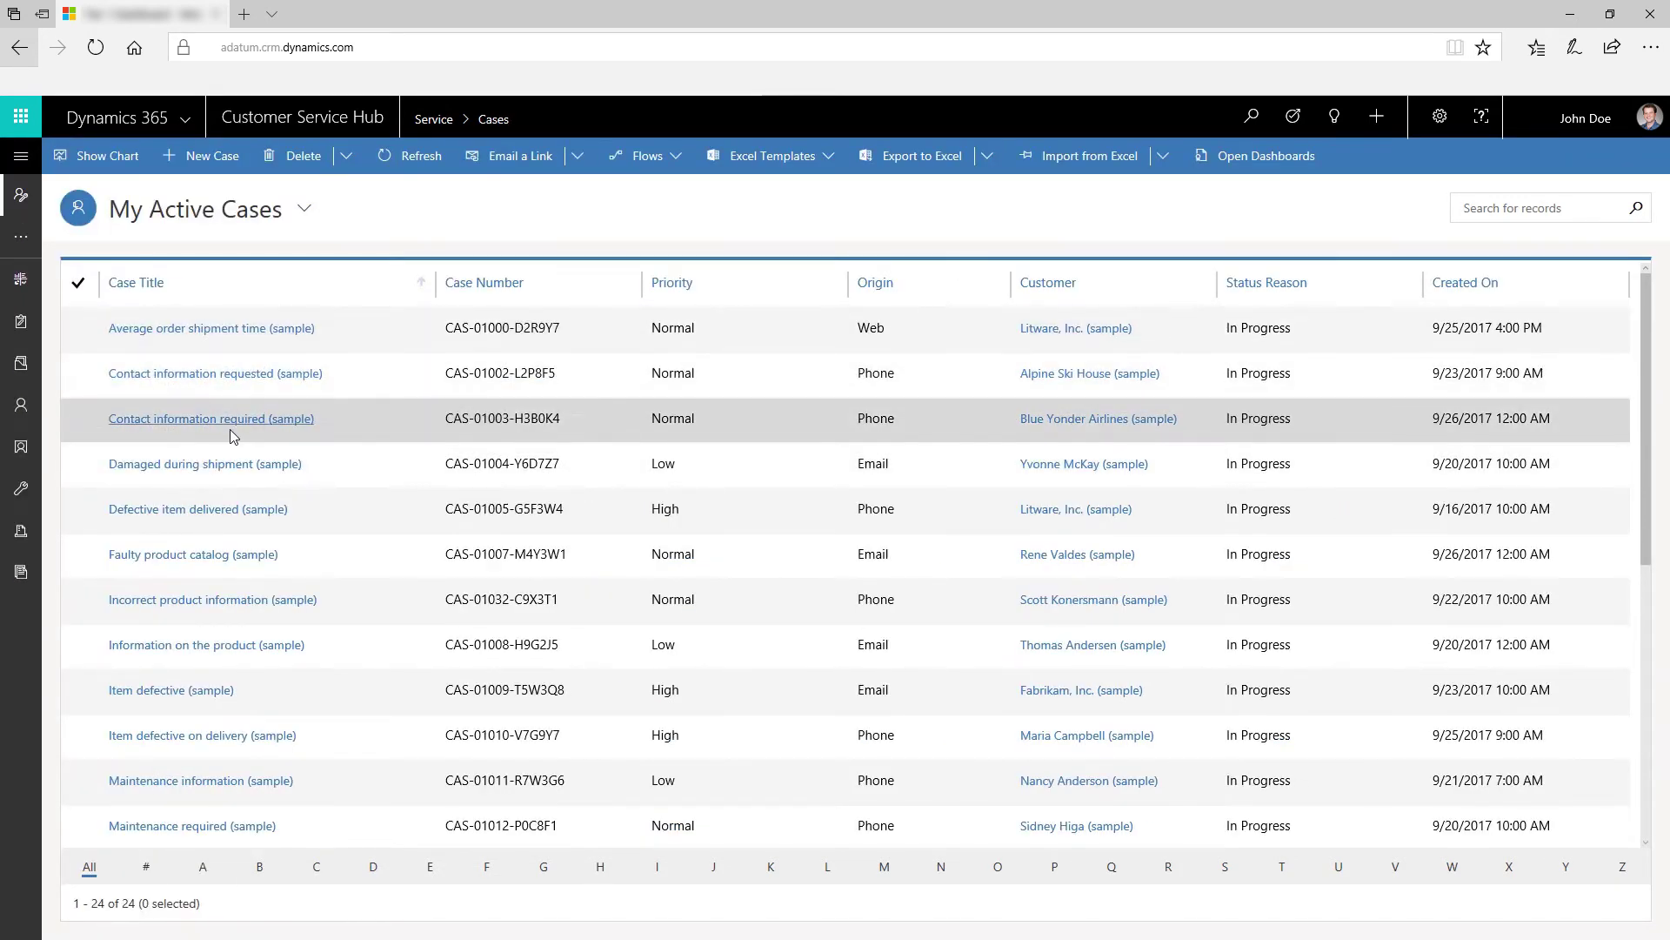
Open the Defective item delivered case and check its SLA KPI instances.
click(212, 511)
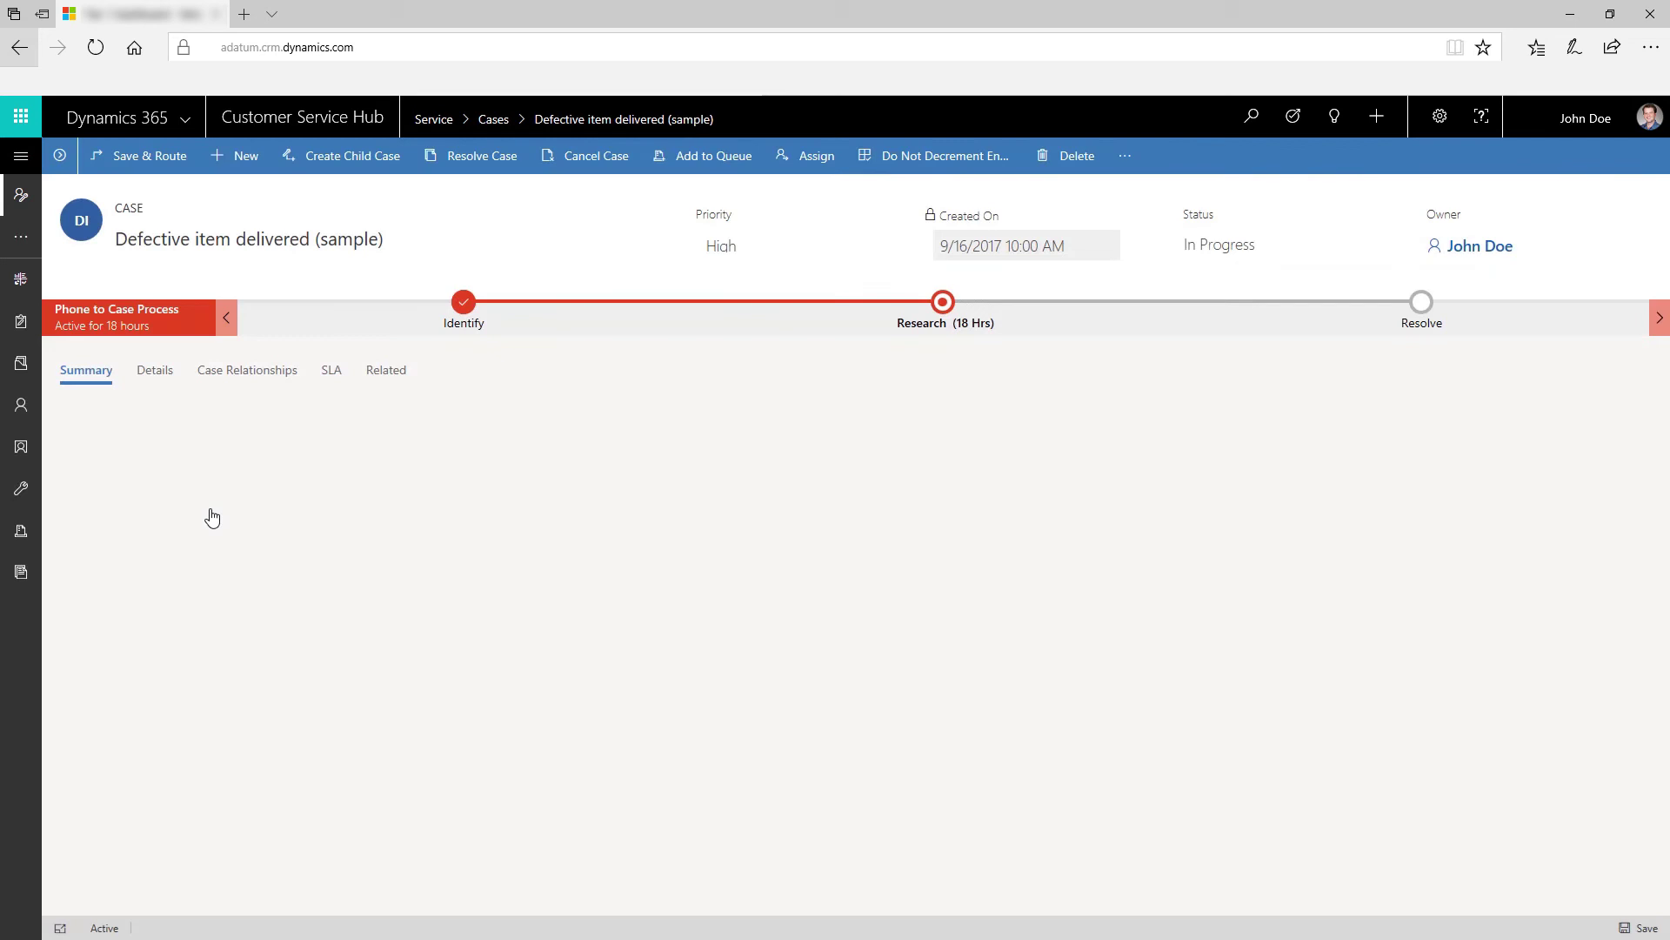
click(332, 372)
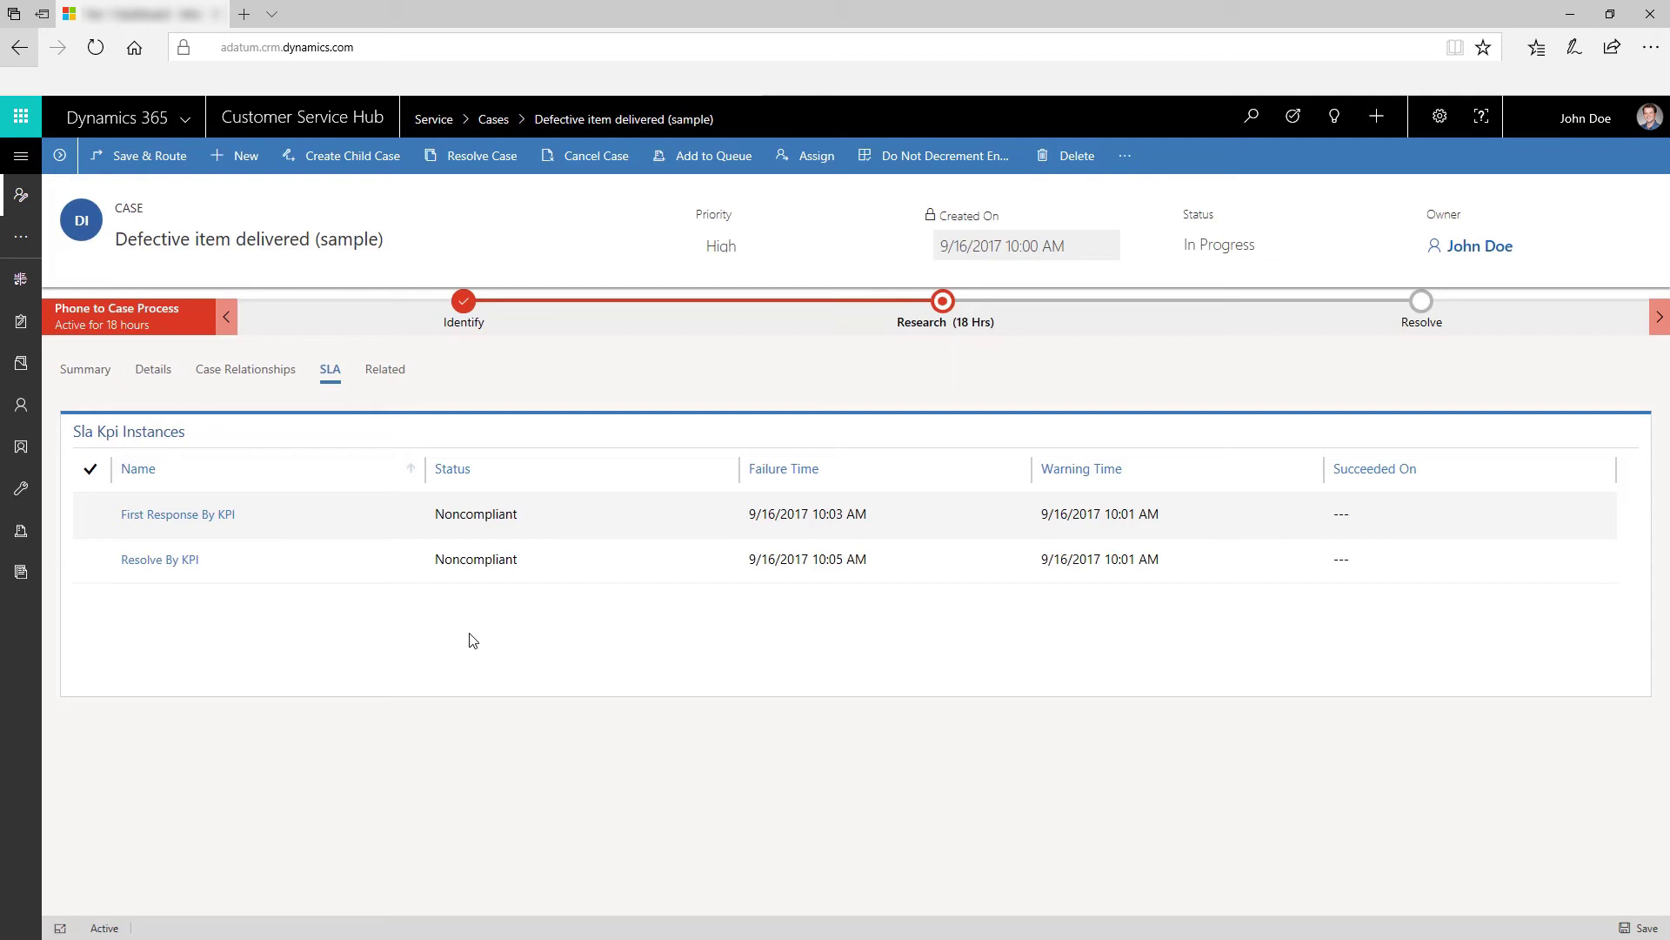
click(87, 370)
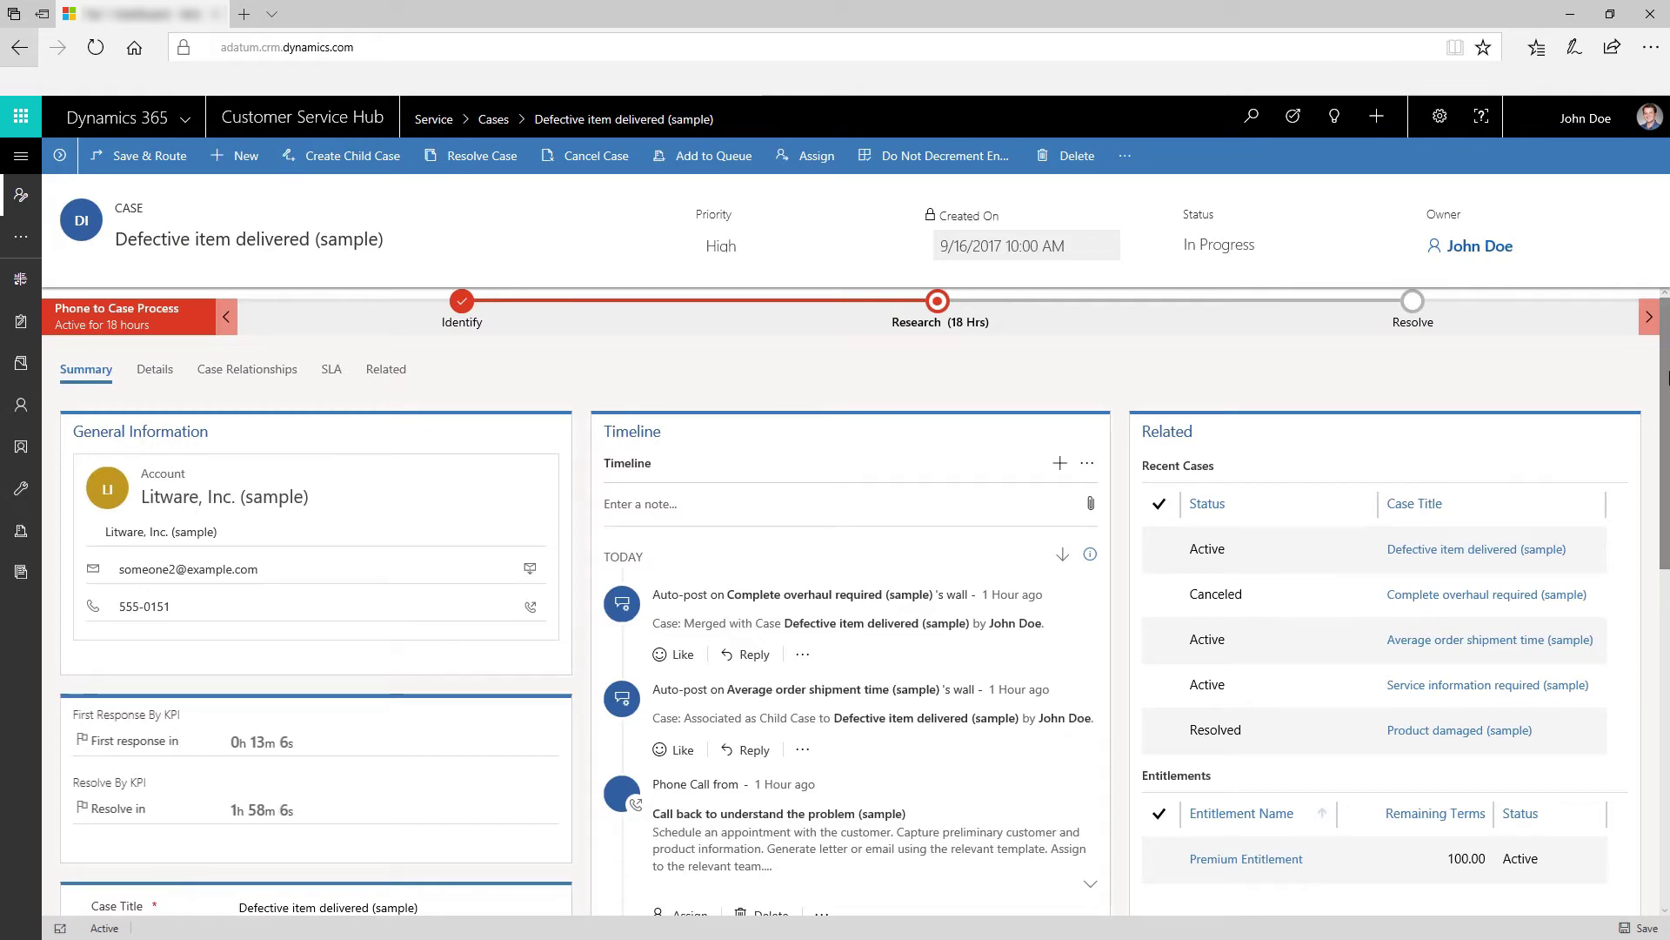
scroll(445, 681, down, 3)
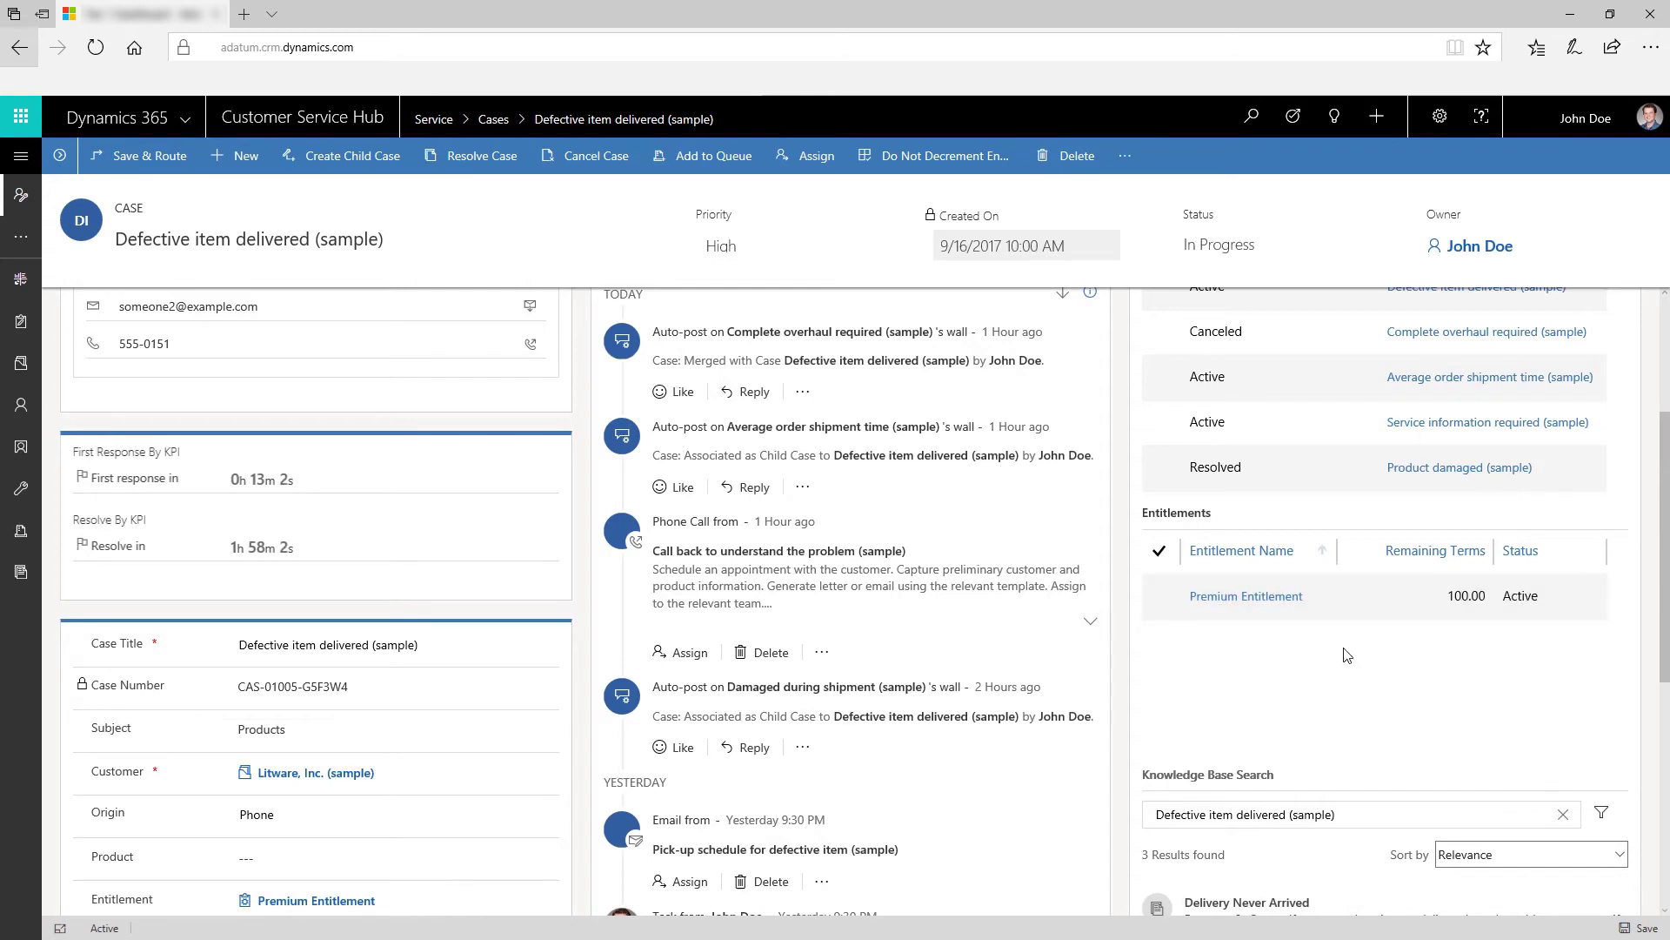
scroll(1570, 506, up, 5)
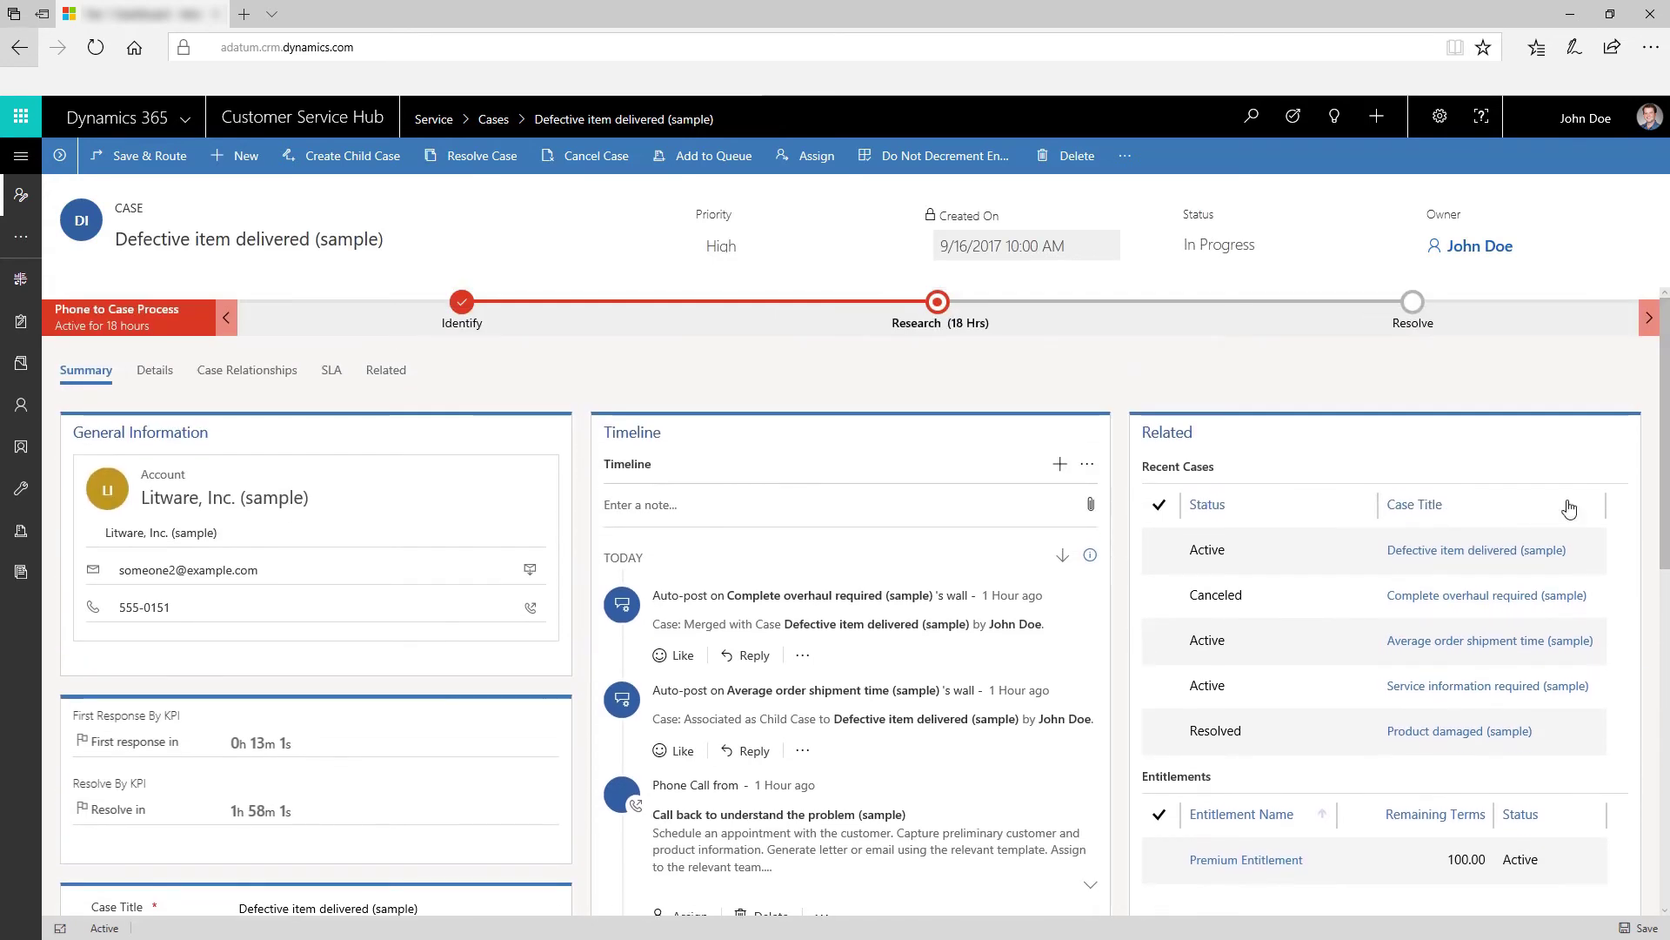
Inspect the details of the Identify and Research process stages.
click(461, 305)
click(707, 349)
click(937, 306)
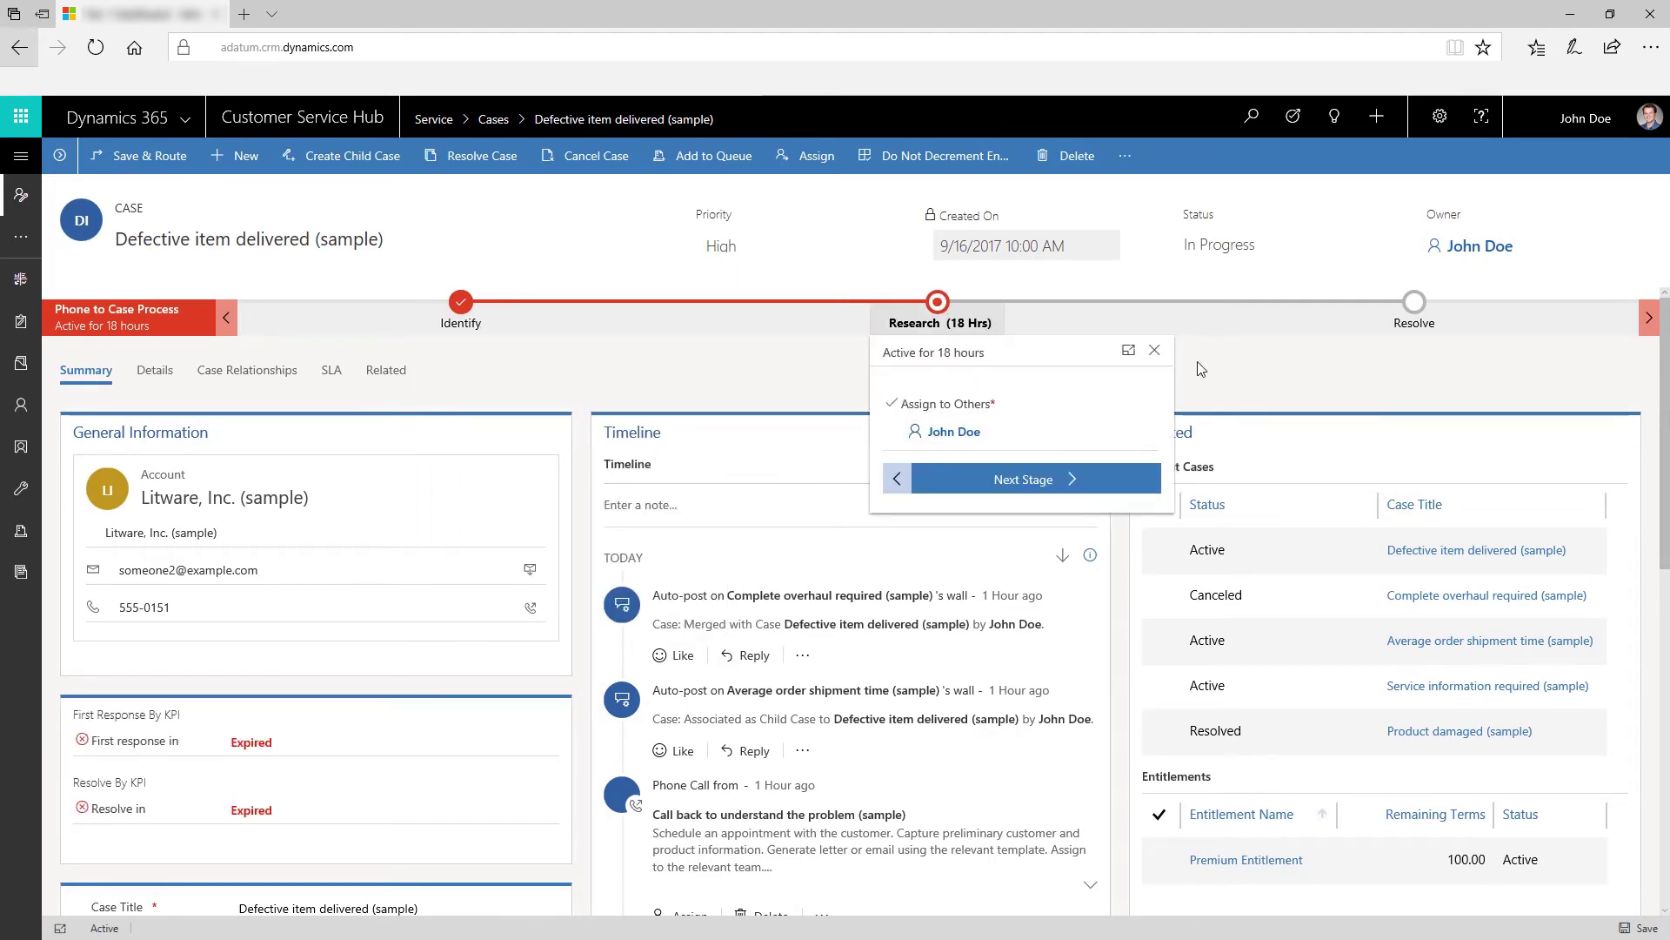
Close the Research stage details, then browse Social Profiles and the queue's case list.
click(1154, 356)
click(20, 156)
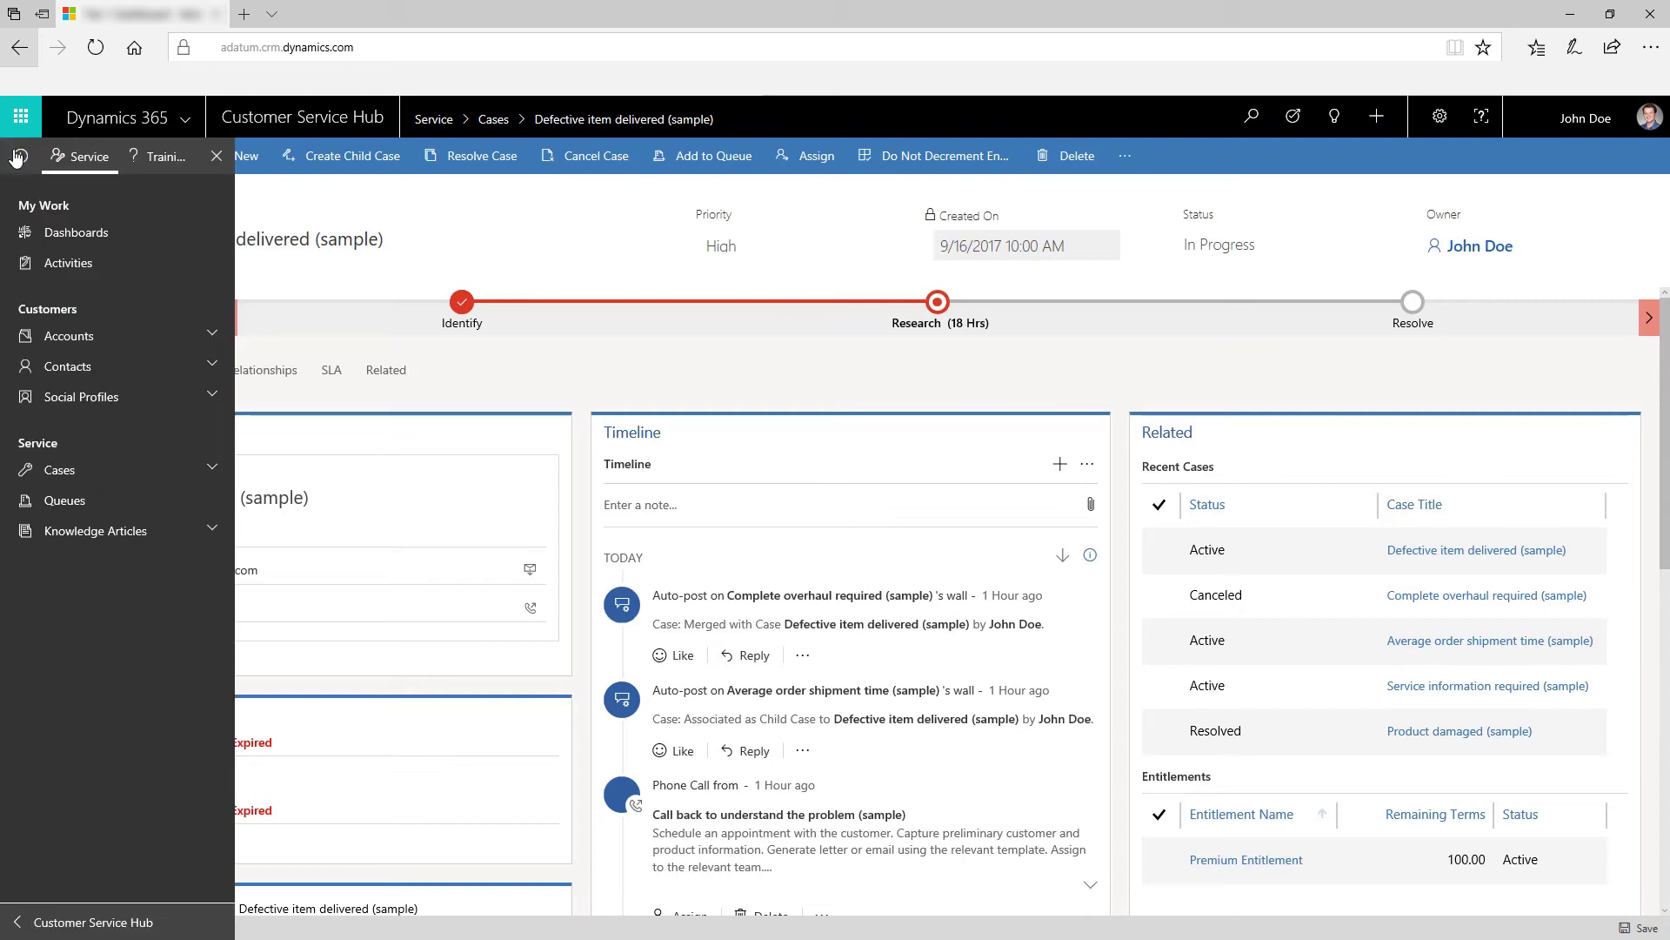
click(80, 397)
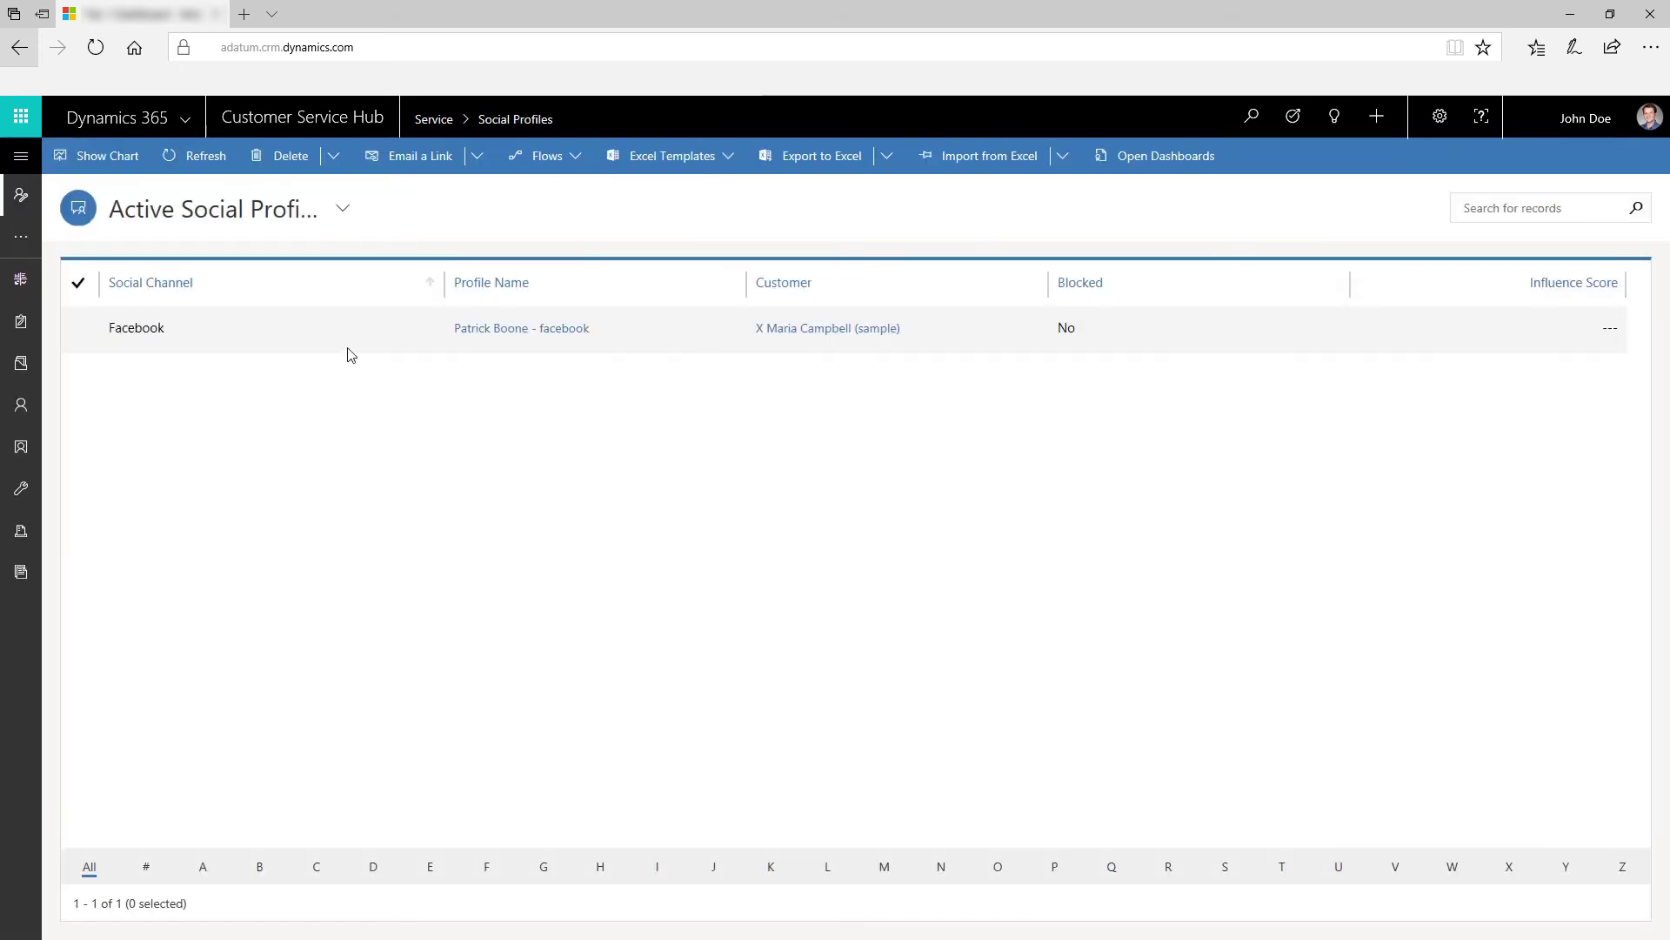
click(20, 155)
click(53, 501)
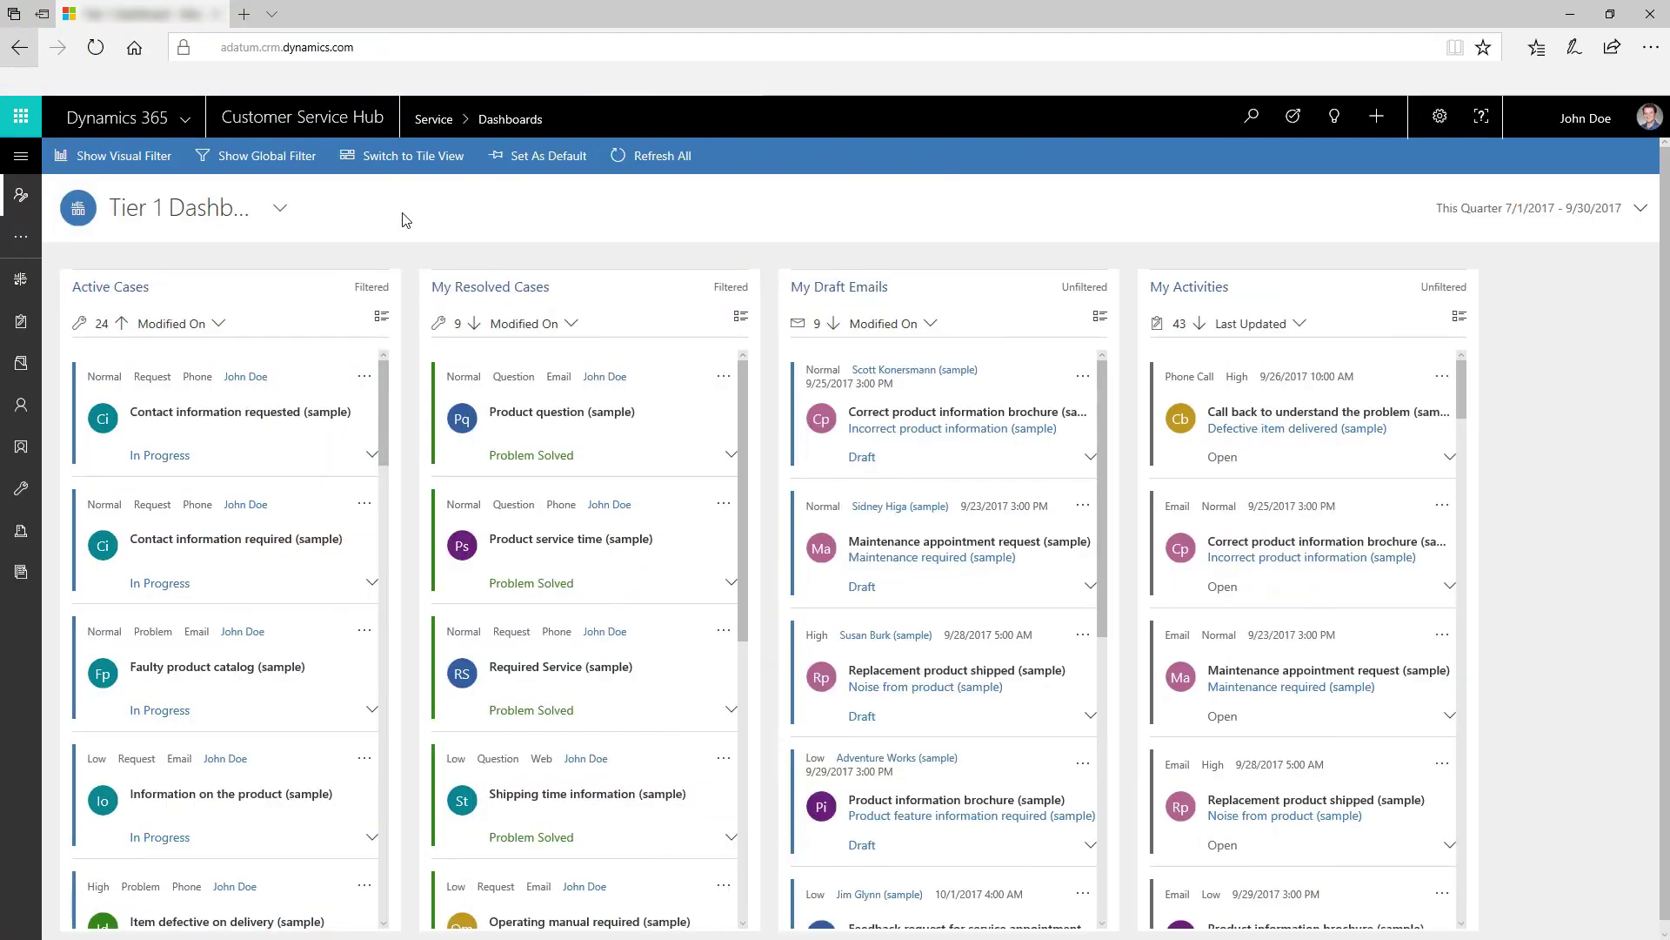
From My Active Articles, start a new knowledge article and preview its content.
click(20, 157)
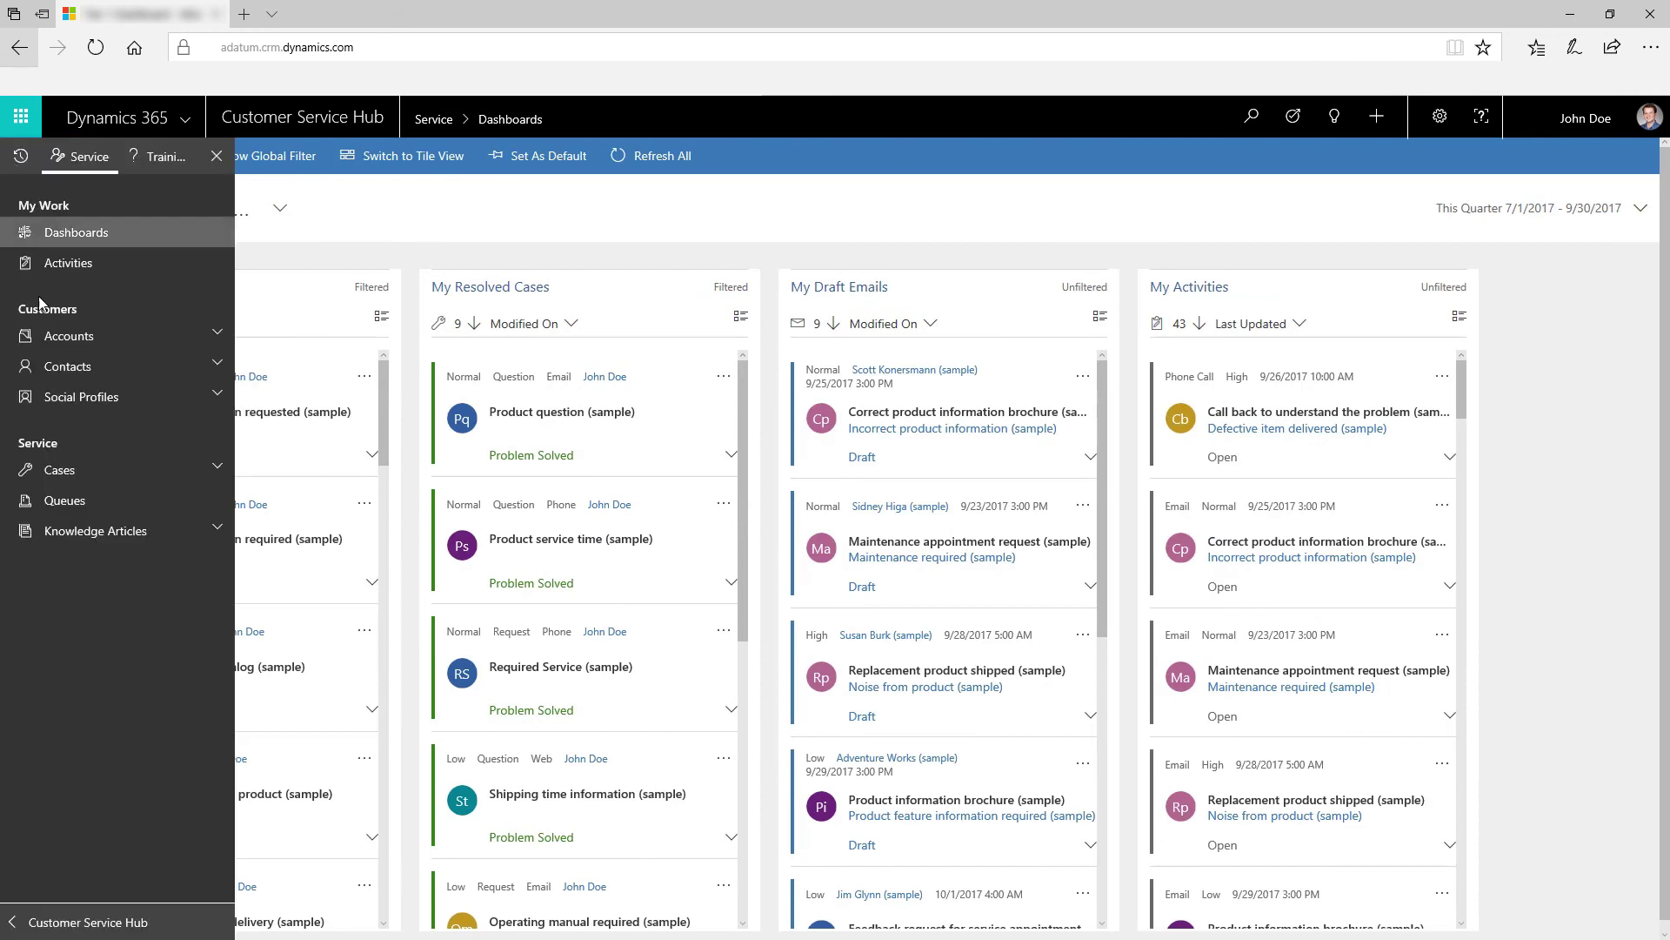
click(82, 536)
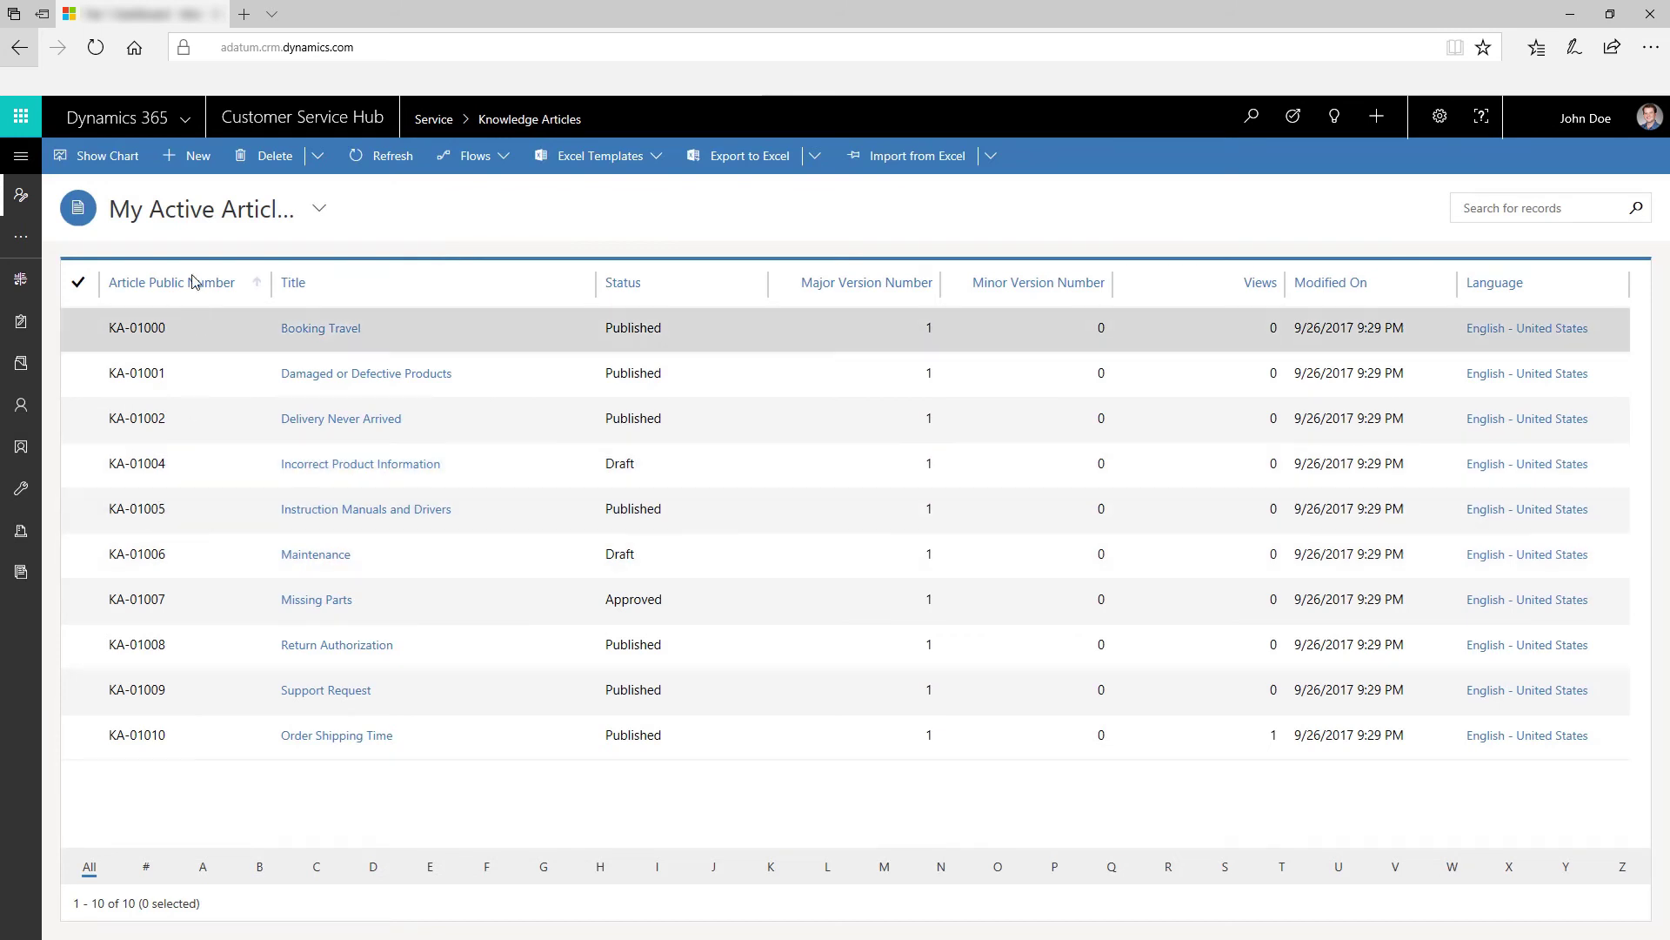
click(198, 156)
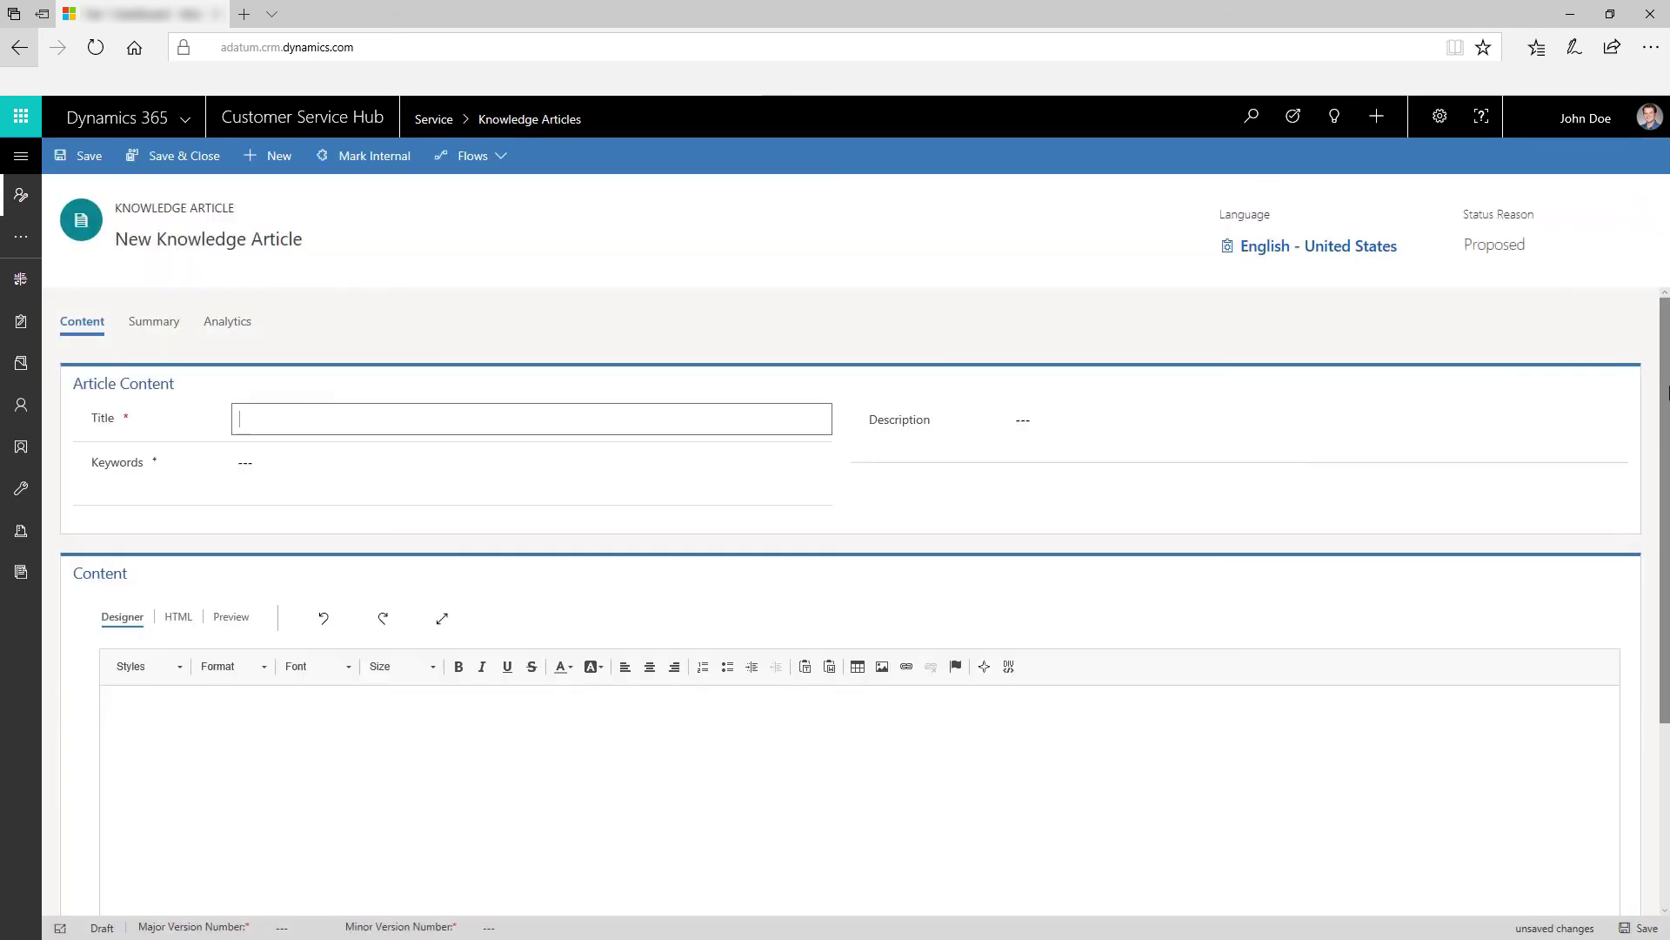
scroll(781, 388, down, 4)
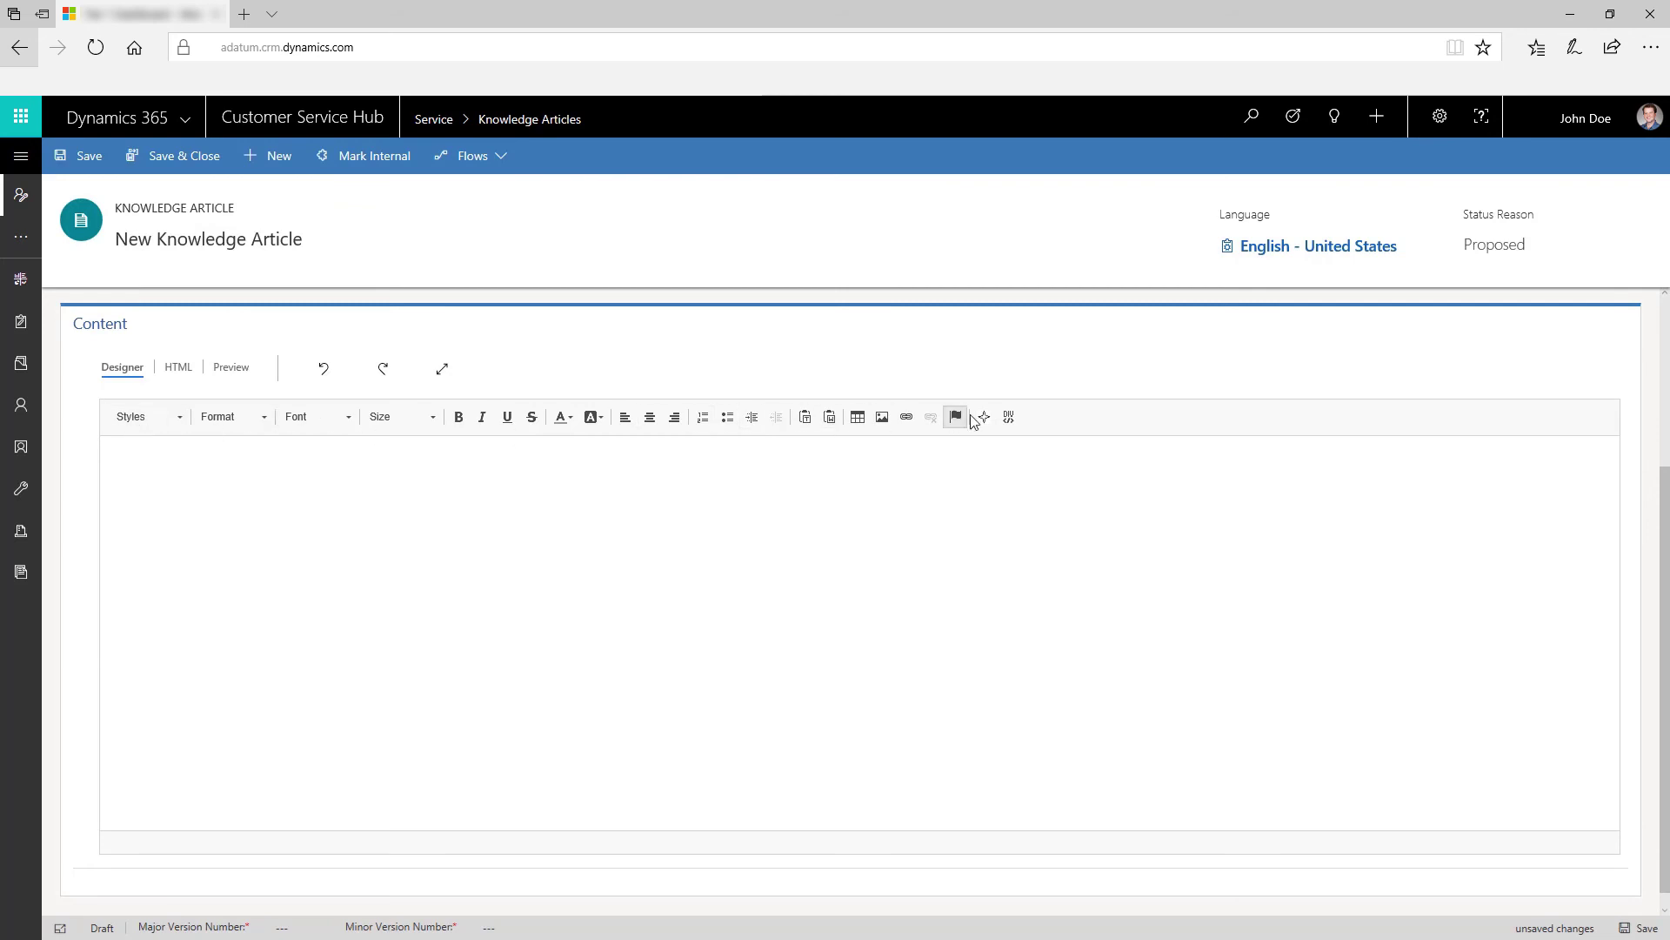
click(233, 368)
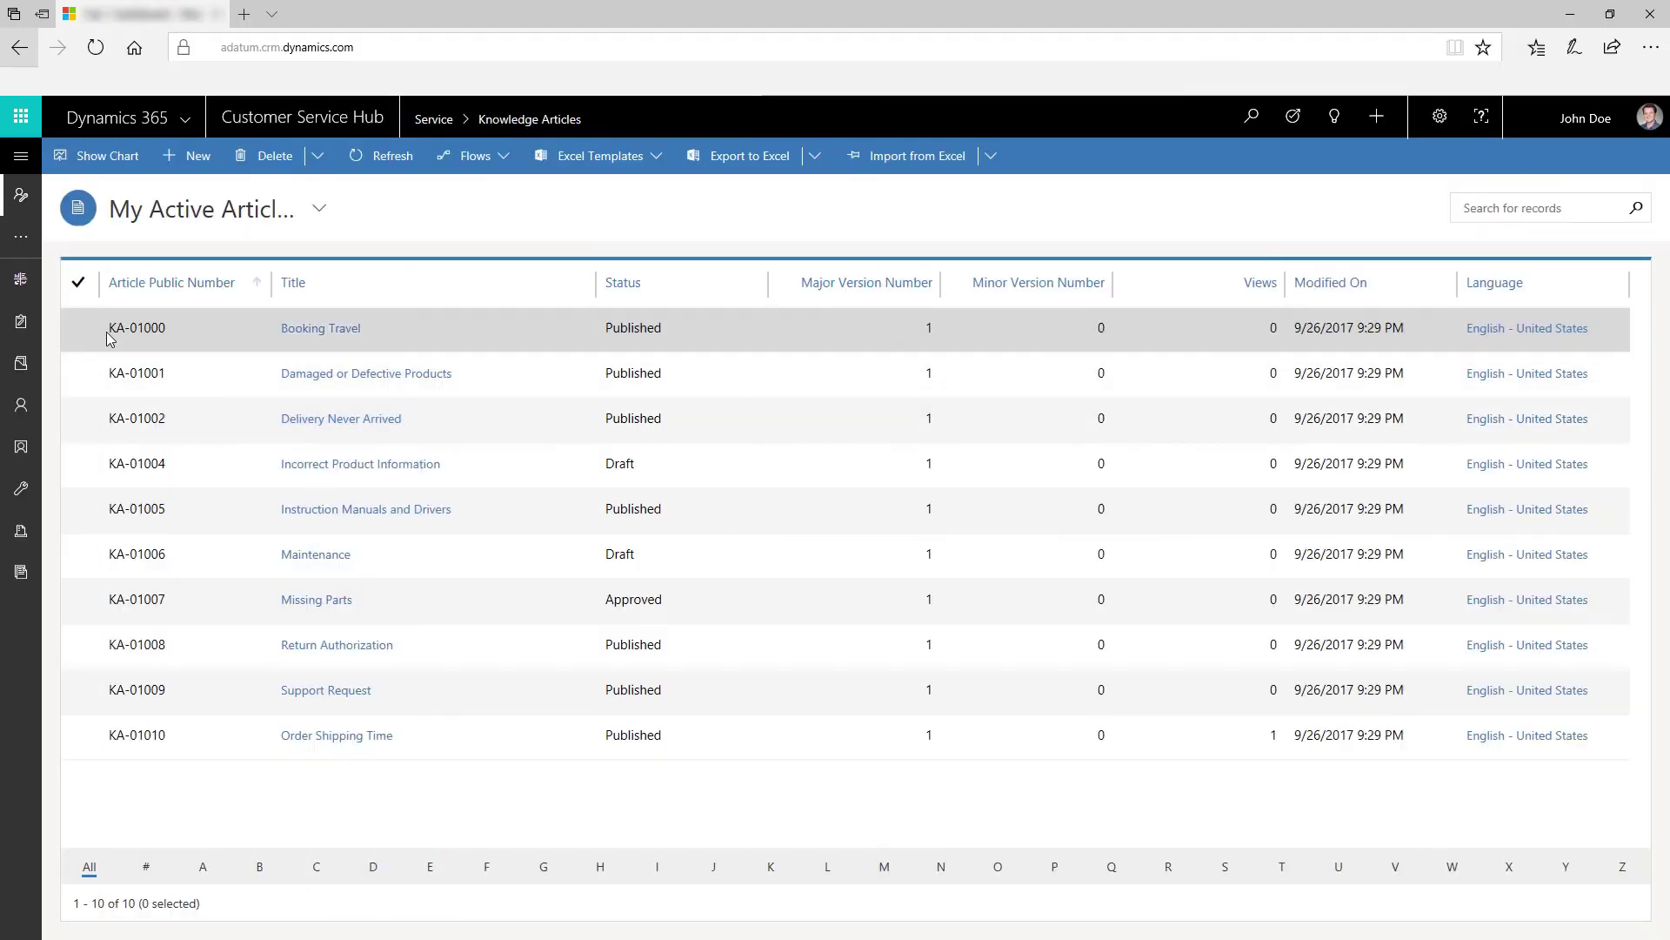
Select the Booking Travel article and open its Publish settings.
click(79, 328)
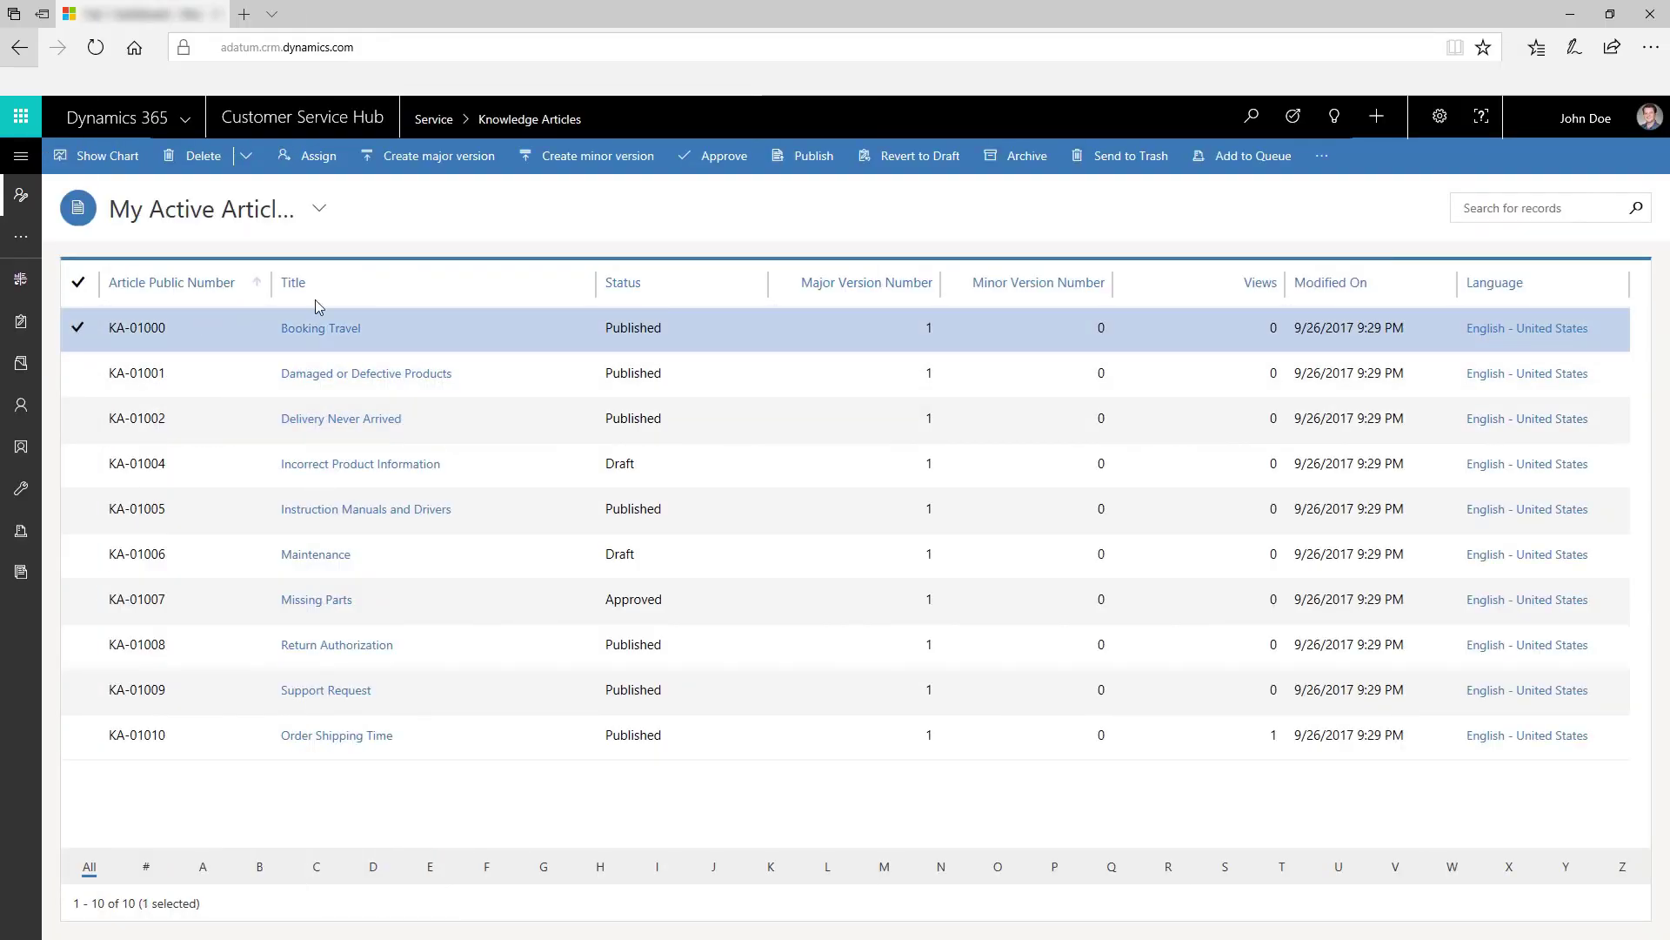
click(796, 155)
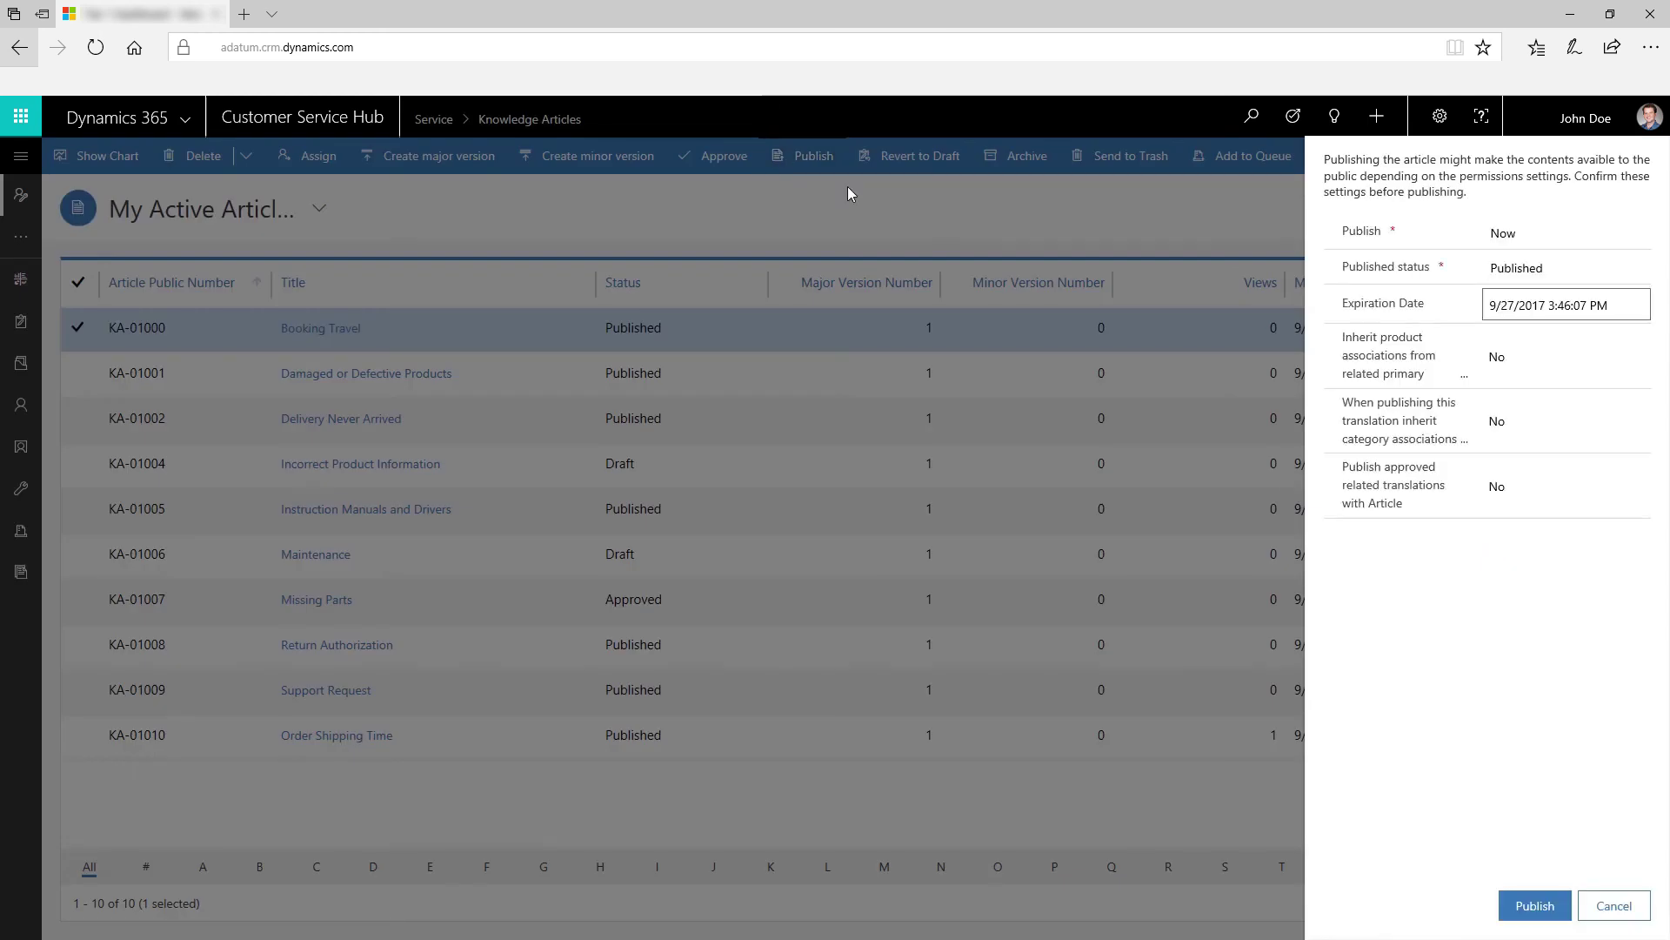